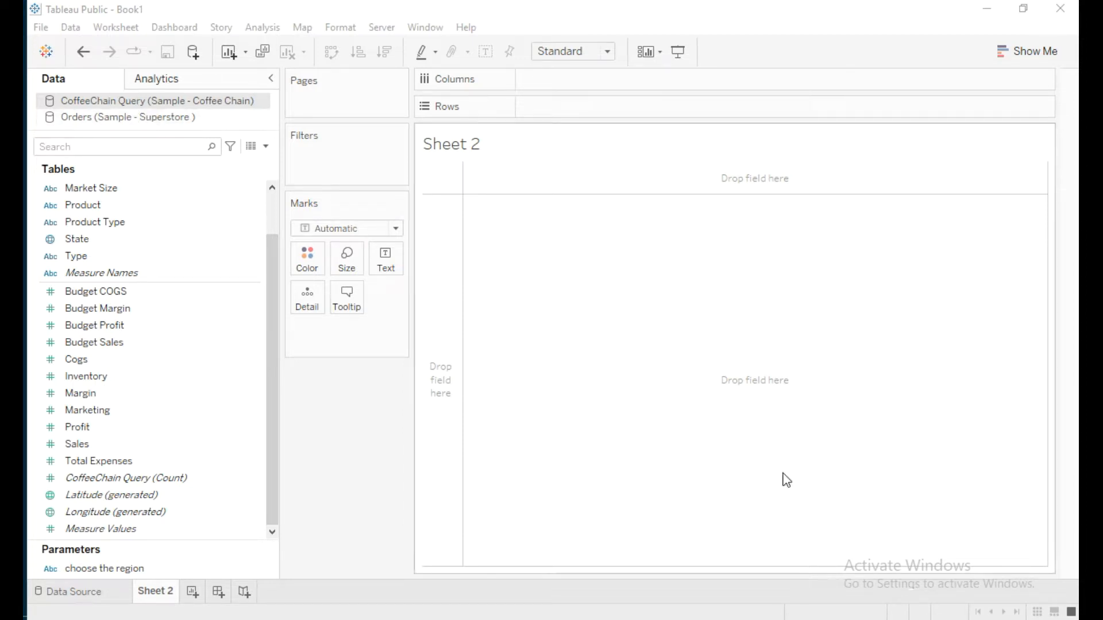
# - Build a bar chart of Sales by Product from the CoffeeChain Query data source, with Product as columns and Sales as rows
pyautogui.click(983, 610)
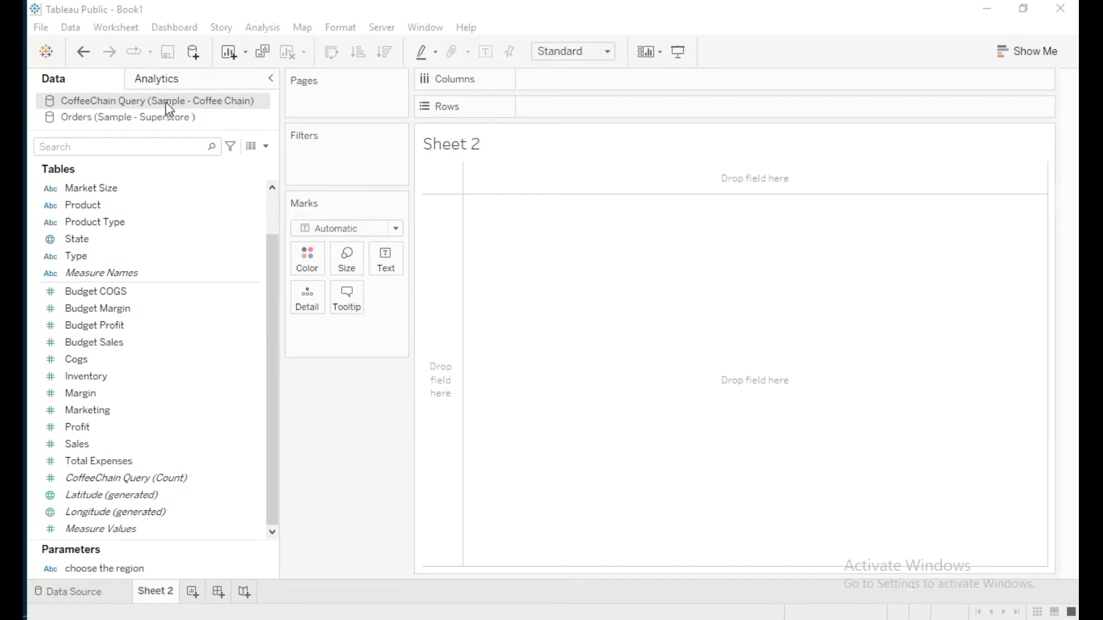
pyautogui.click(246, 103)
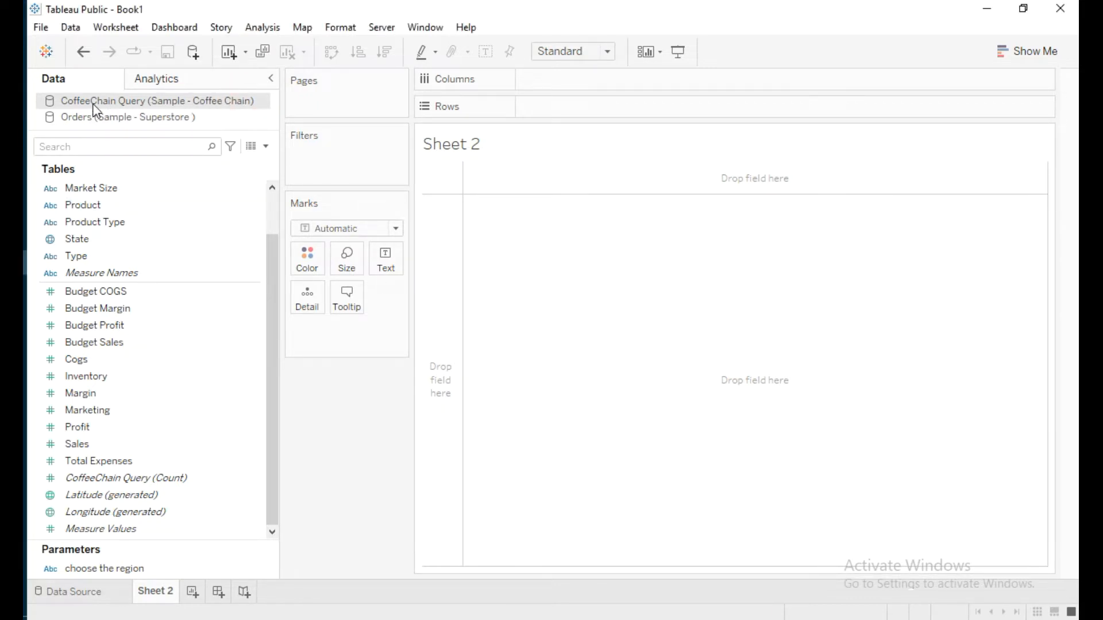
pyautogui.moveTo(151, 207); pyautogui.dragTo(549, 86)
pyautogui.click(116, 446)
pyautogui.moveTo(116, 446); pyautogui.dragTo(575, 111)
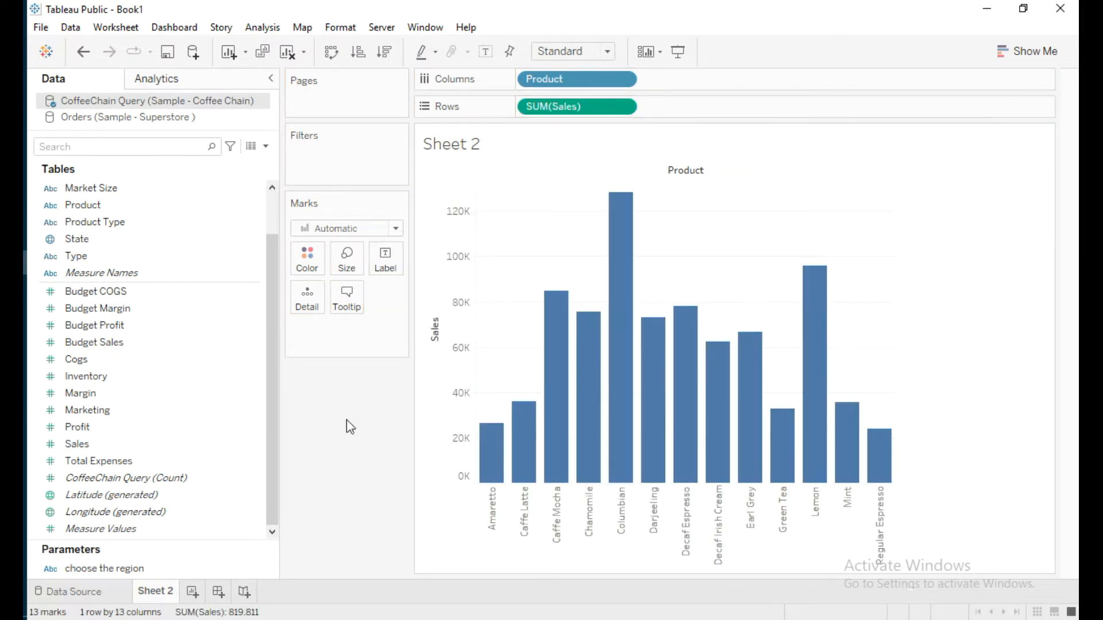
# - Rename the Product sales worksheet as "product sales-region wise"
pyautogui.rightClick(152, 588)
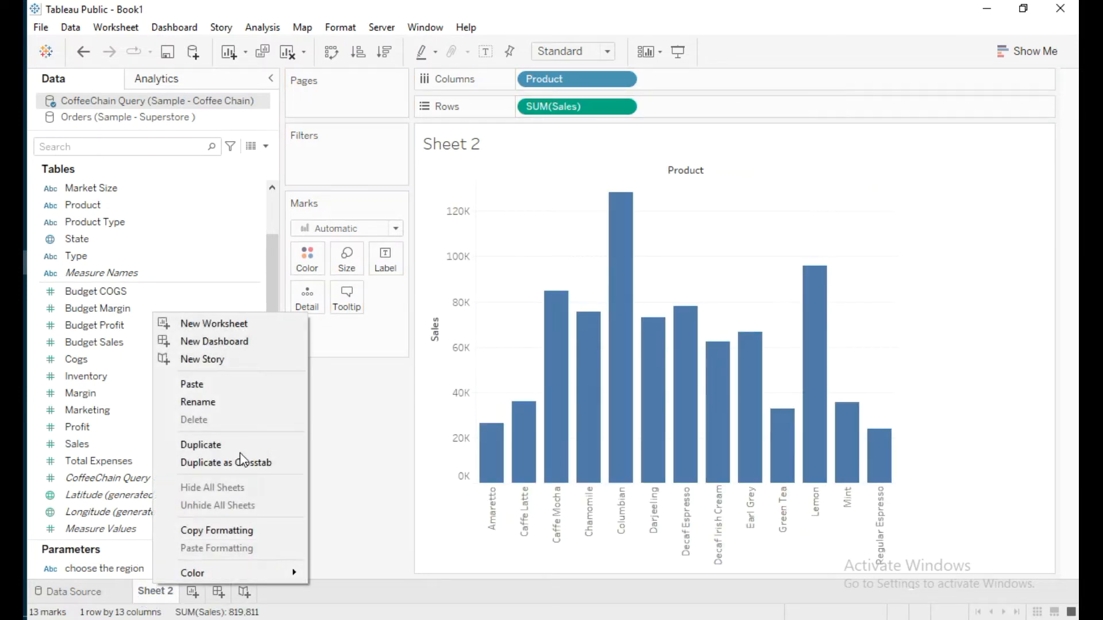
pyautogui.click(225, 402)
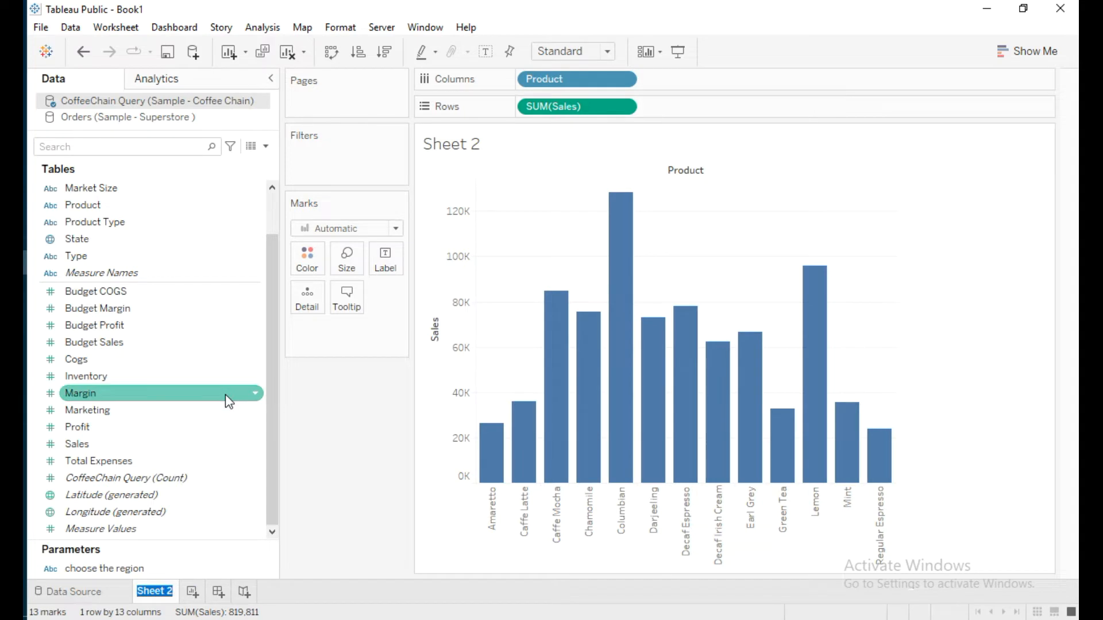
pyautogui.write('pr')
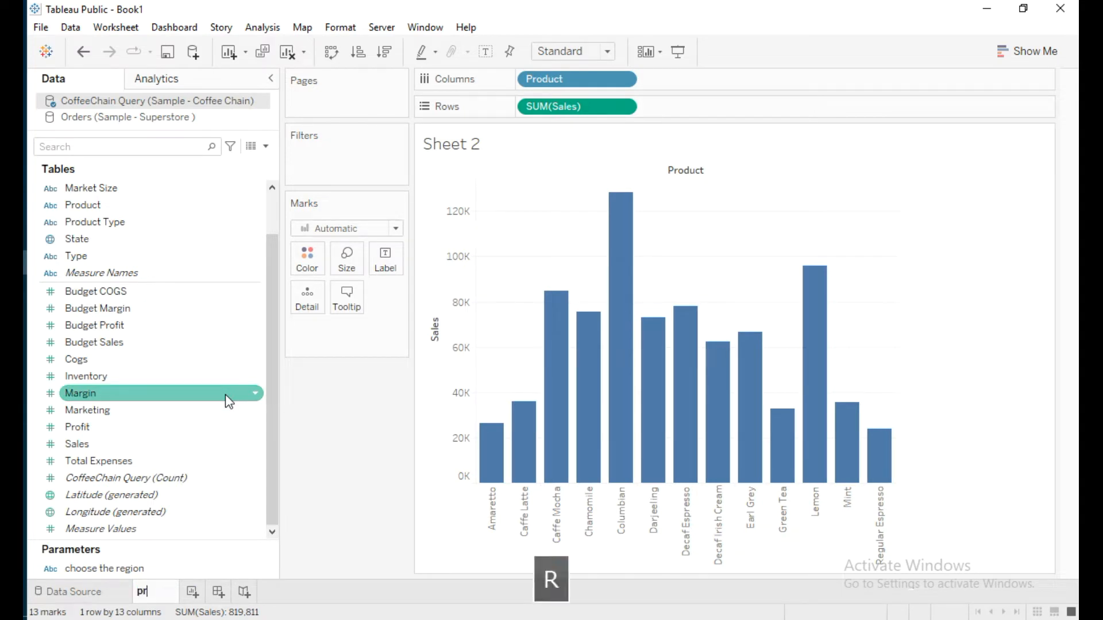
pyautogui.write('oduct sal')
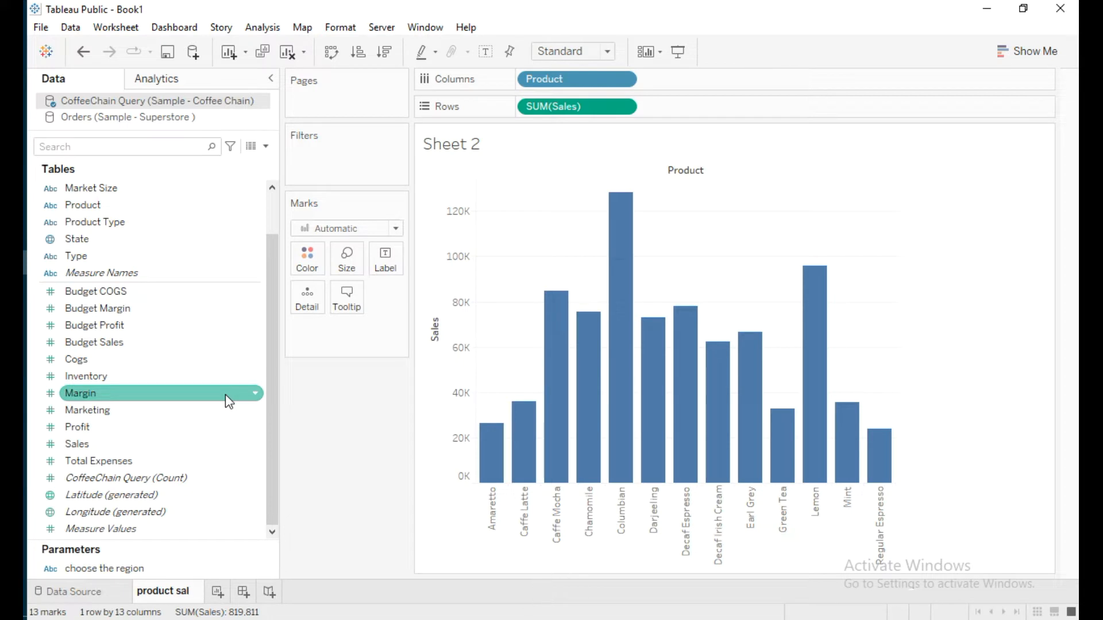
pyautogui.write('es-')
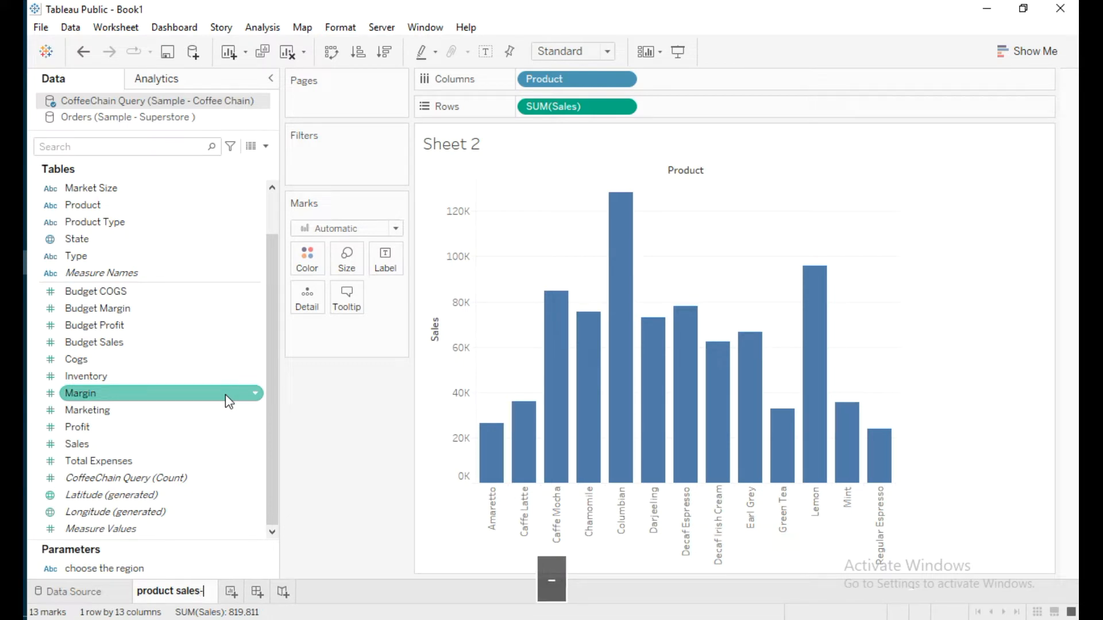
pyautogui.write('region')
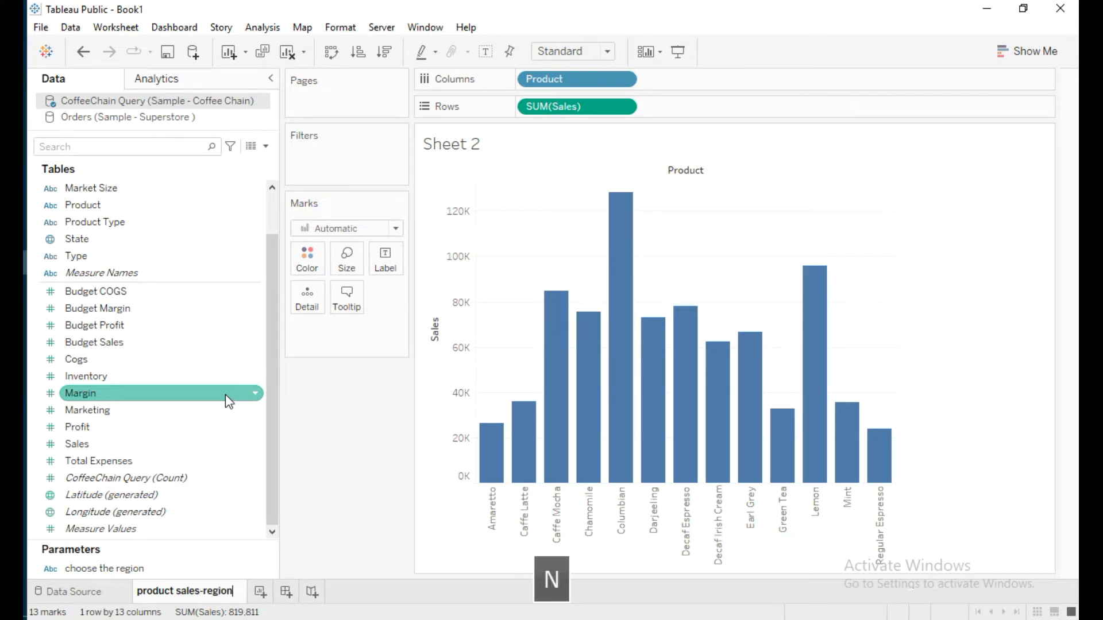
pyautogui.write(' wise')
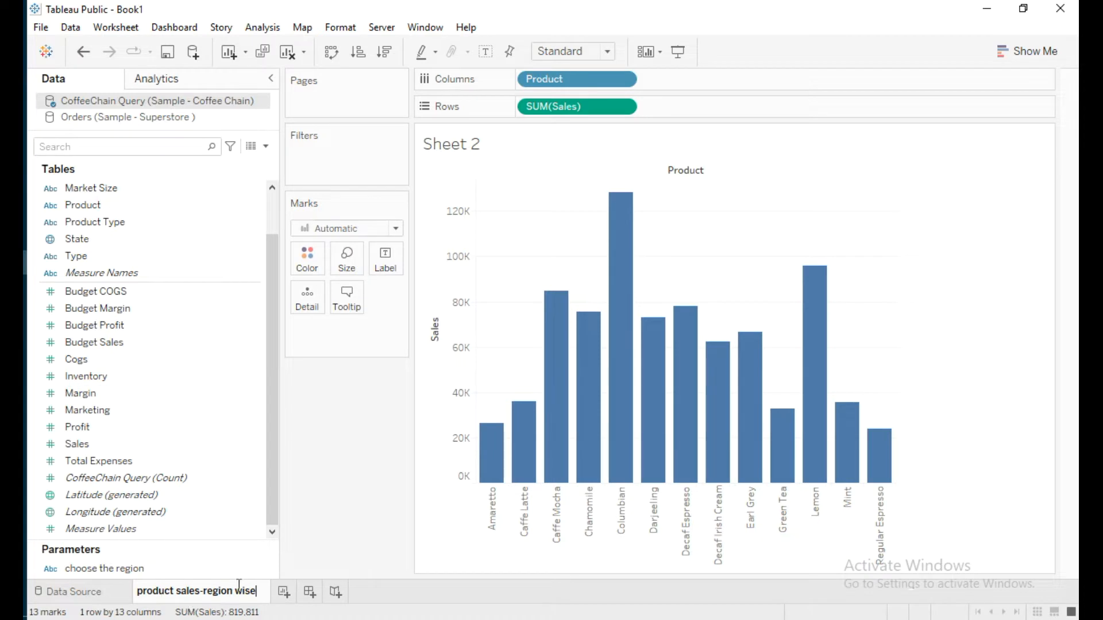
# - Add a new worksheet charting Sales by Category from the Orders (Sample - Superstore) data source, with Category as columns and Sales as rows
pyautogui.click(284, 593)
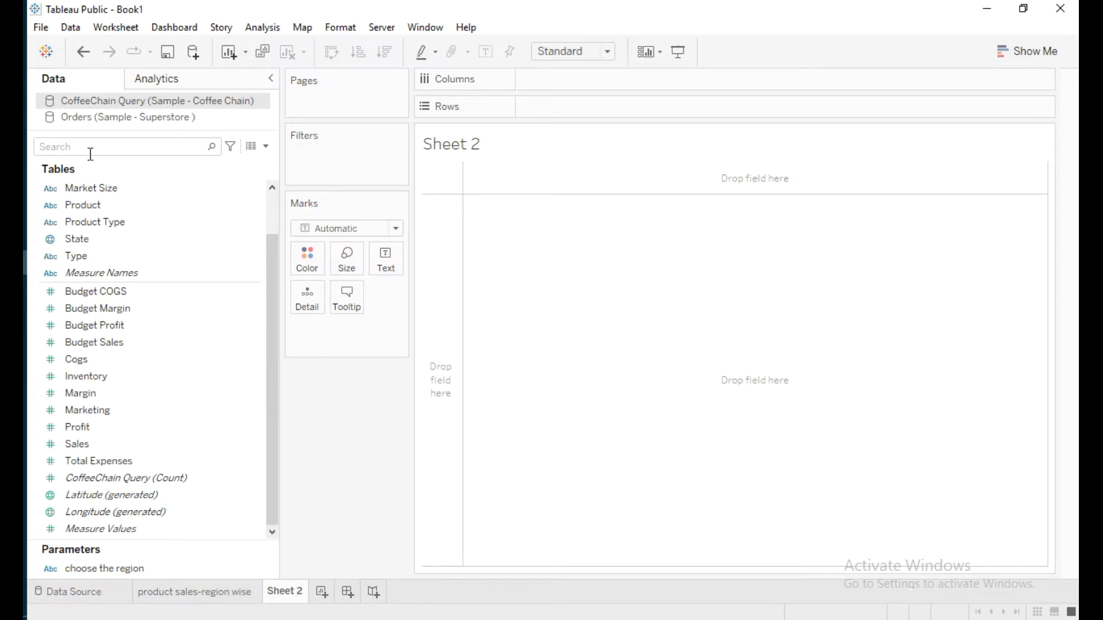
pyautogui.click(122, 118)
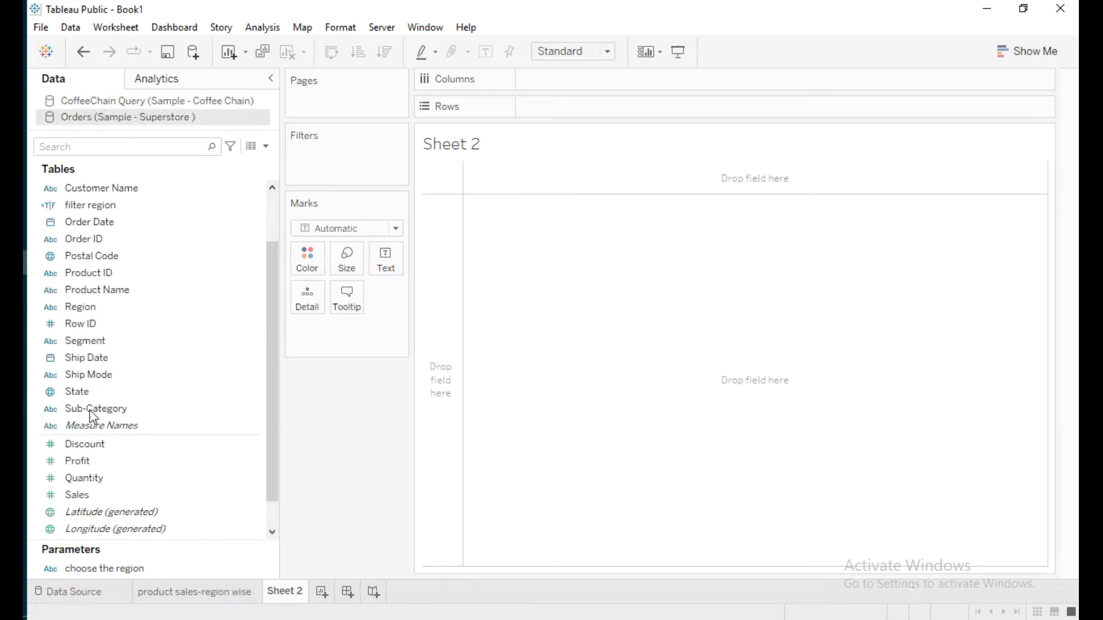
pyautogui.scroll(2, 115, 258)
pyautogui.moveTo(86, 190); pyautogui.dragTo(544, 120)
pyautogui.scroll(-2, 138, 457)
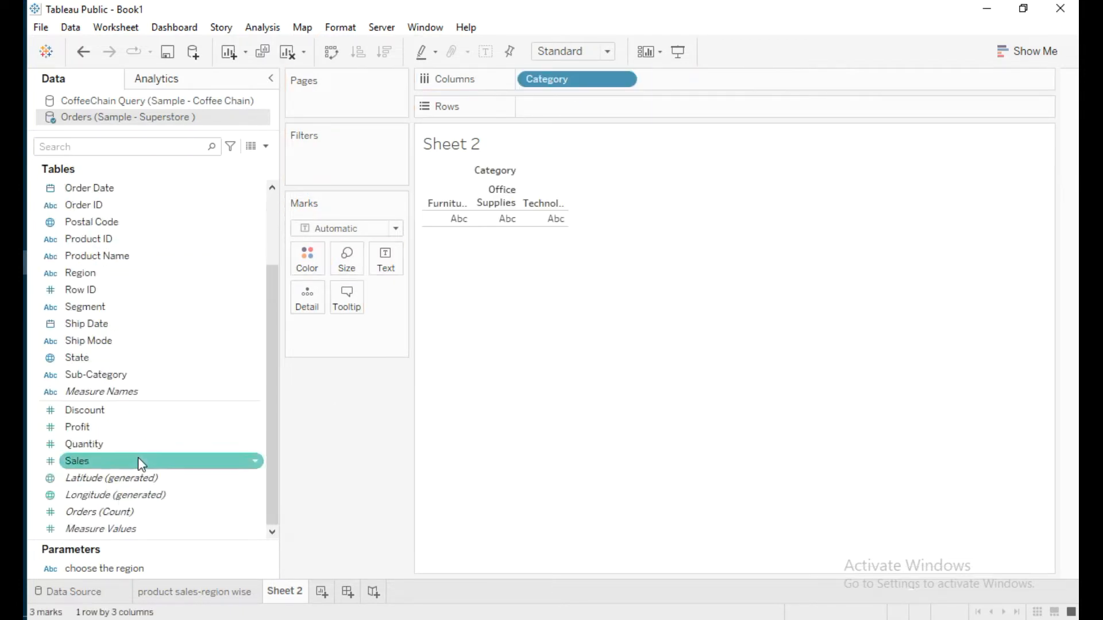
pyautogui.moveTo(93, 455)
pyautogui.mouseDown()
pyautogui.moveTo(672, 81)
pyautogui.moveTo(572, 112)
pyautogui.mouseUp()
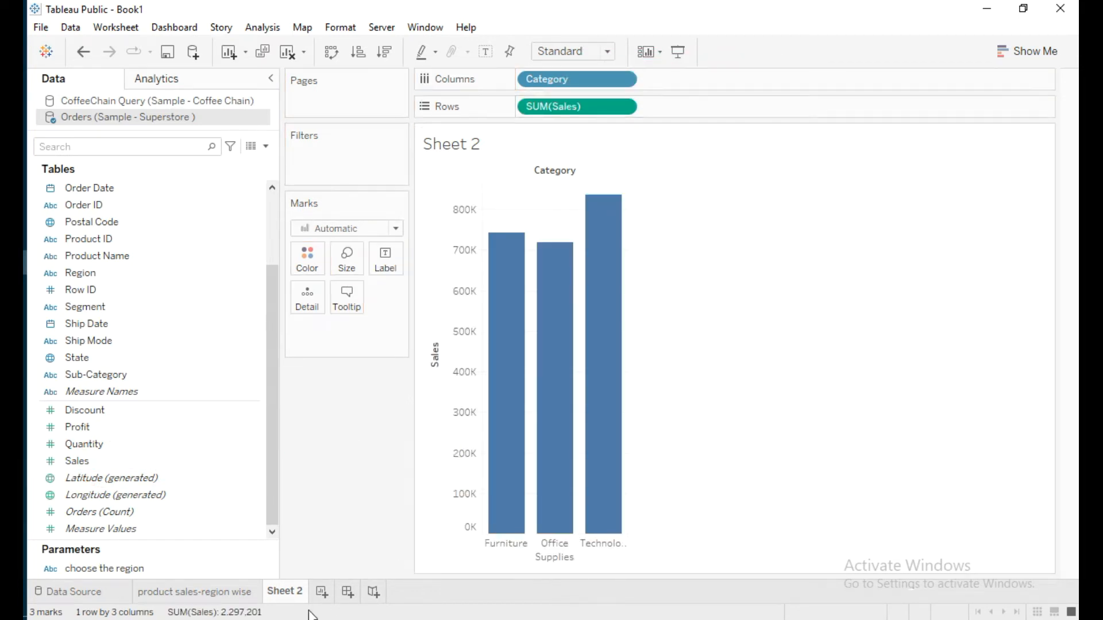
# - Rename the Category sales worksheet as "category sales-region wise"
pyautogui.rightClick(295, 600)
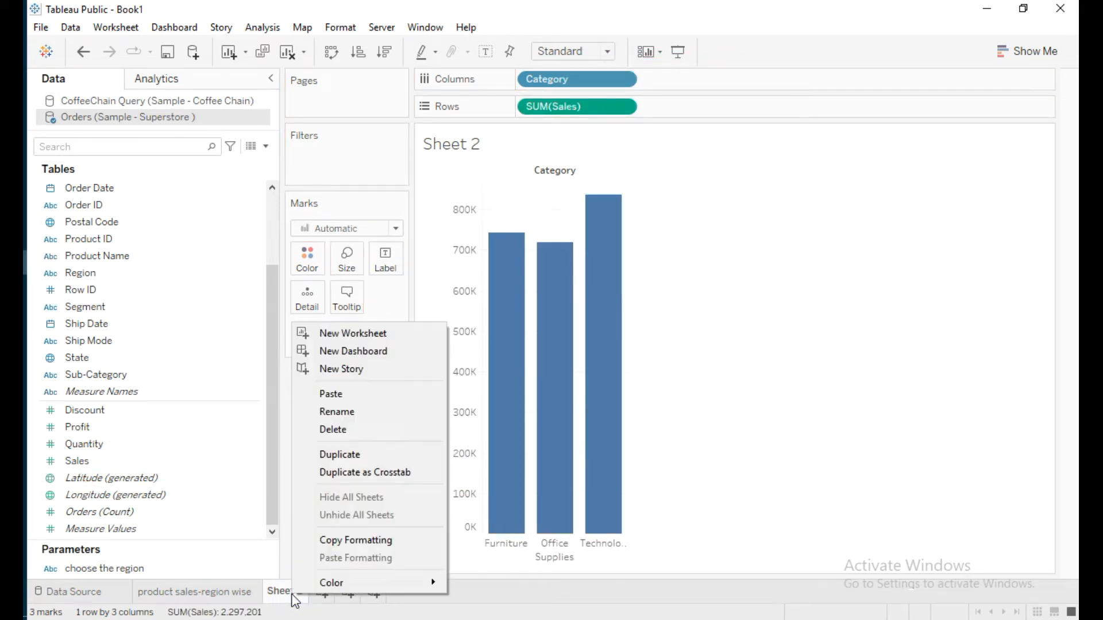
pyautogui.click(368, 412)
pyautogui.write('c')
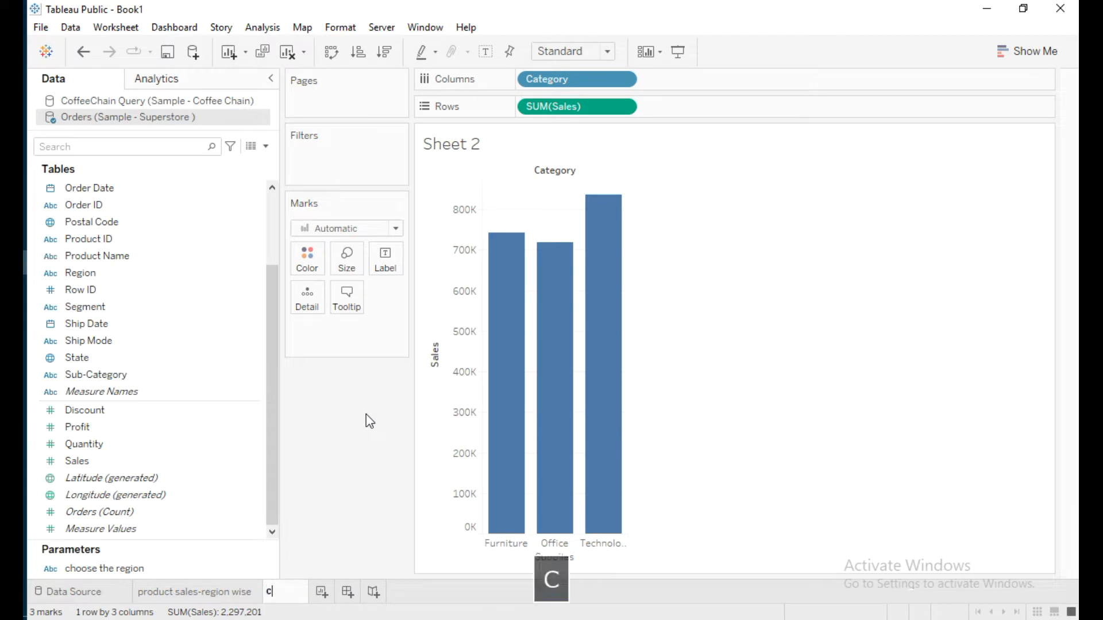
pyautogui.write('ategory sales')
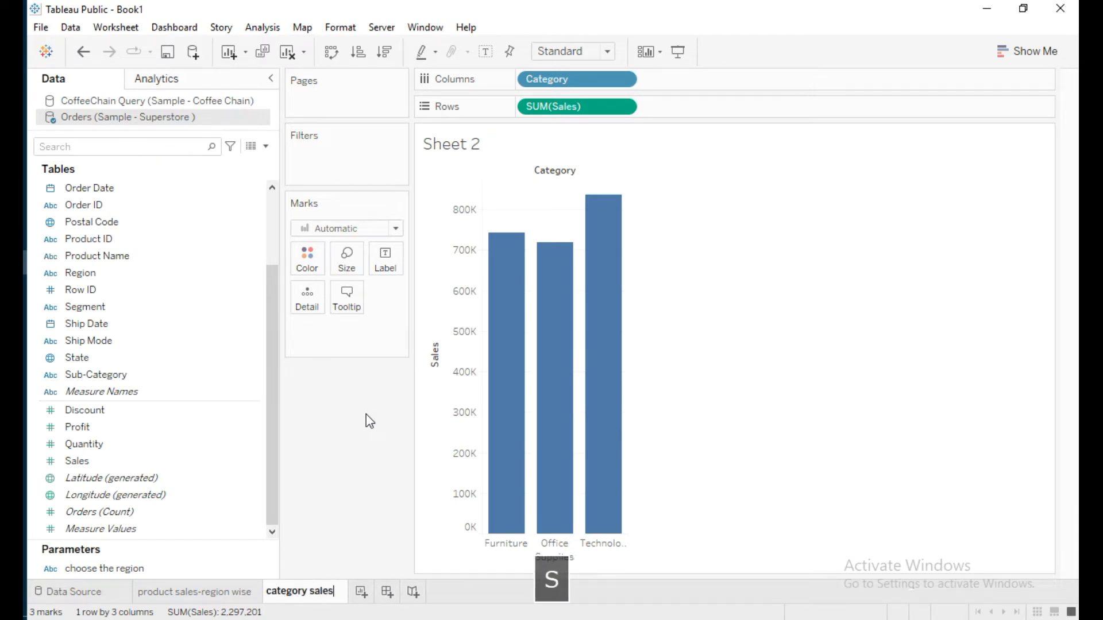
pyautogui.write('-region wise')
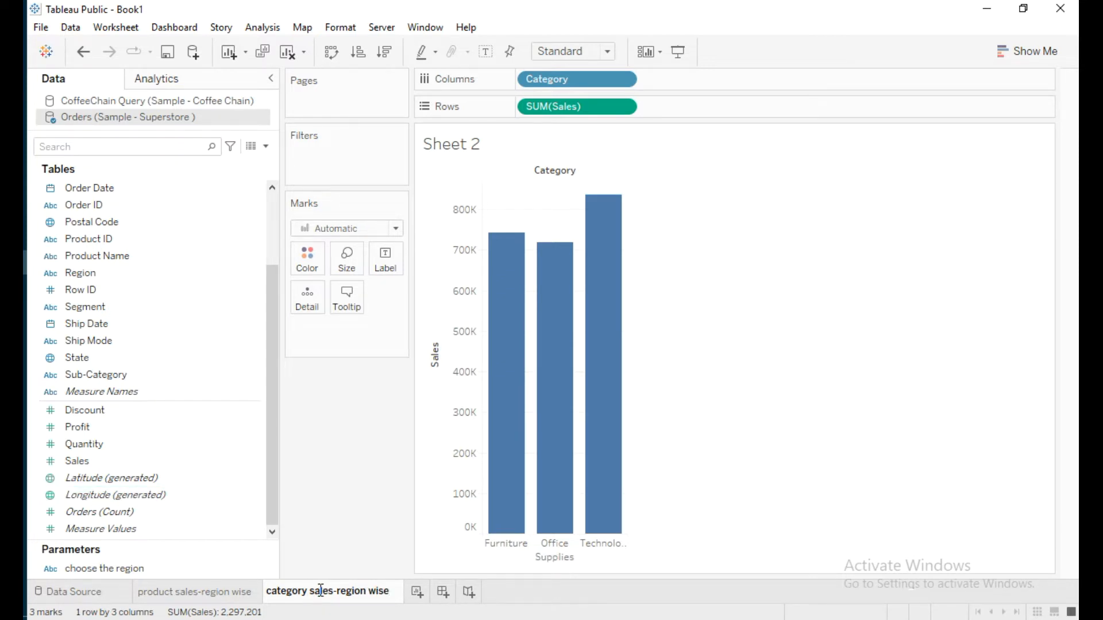
pyautogui.click(780, 439)
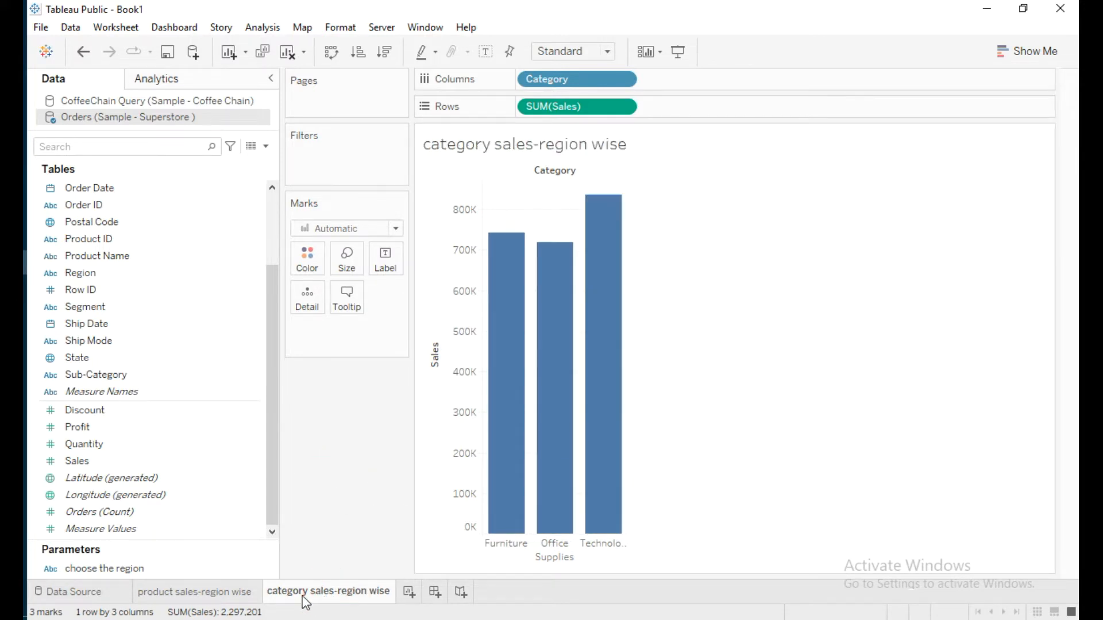
# - Filter the category chart by Region, including Central, East, South and West
pyautogui.moveTo(83, 276); pyautogui.dragTo(307, 154)
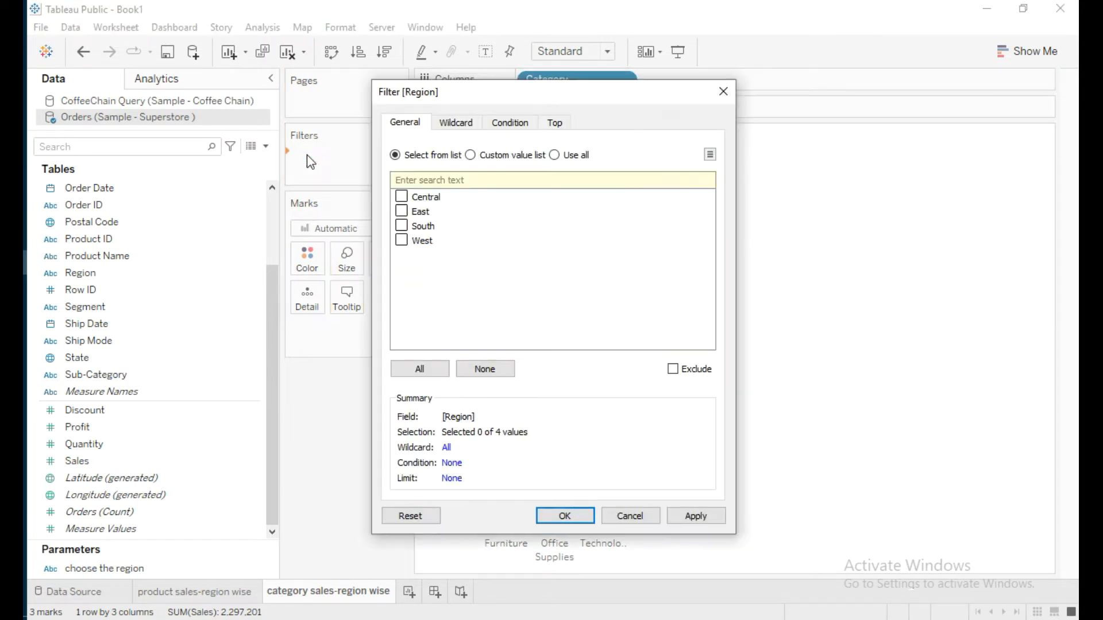
pyautogui.click(401, 197)
pyautogui.click(401, 211)
pyautogui.click(401, 225)
pyautogui.click(401, 245)
pyautogui.click(401, 241)
pyautogui.click(695, 516)
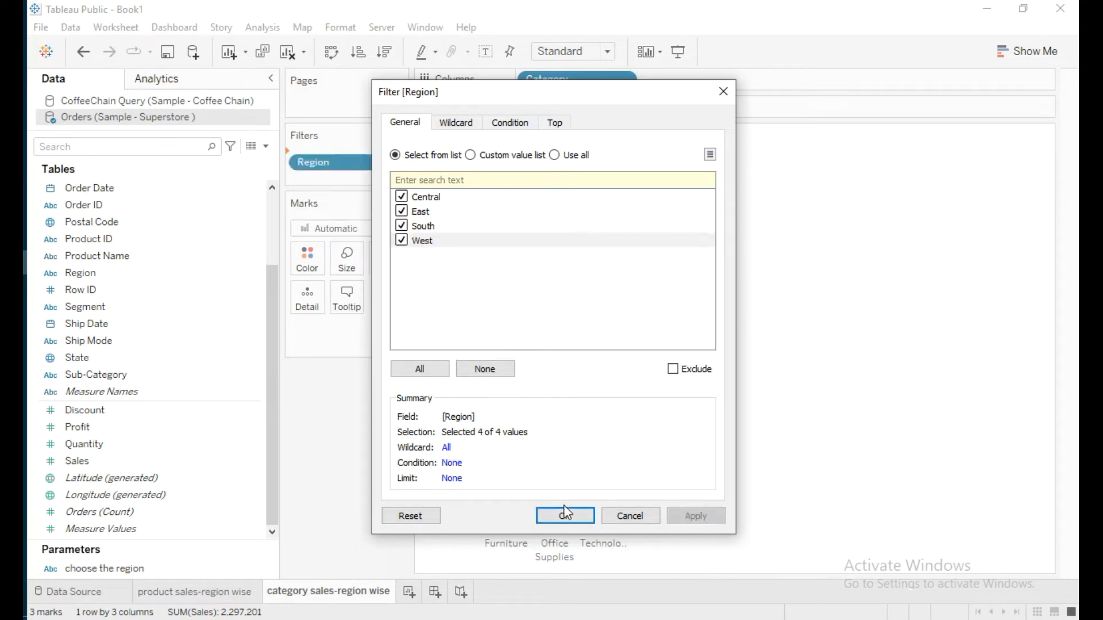
pyautogui.click(564, 516)
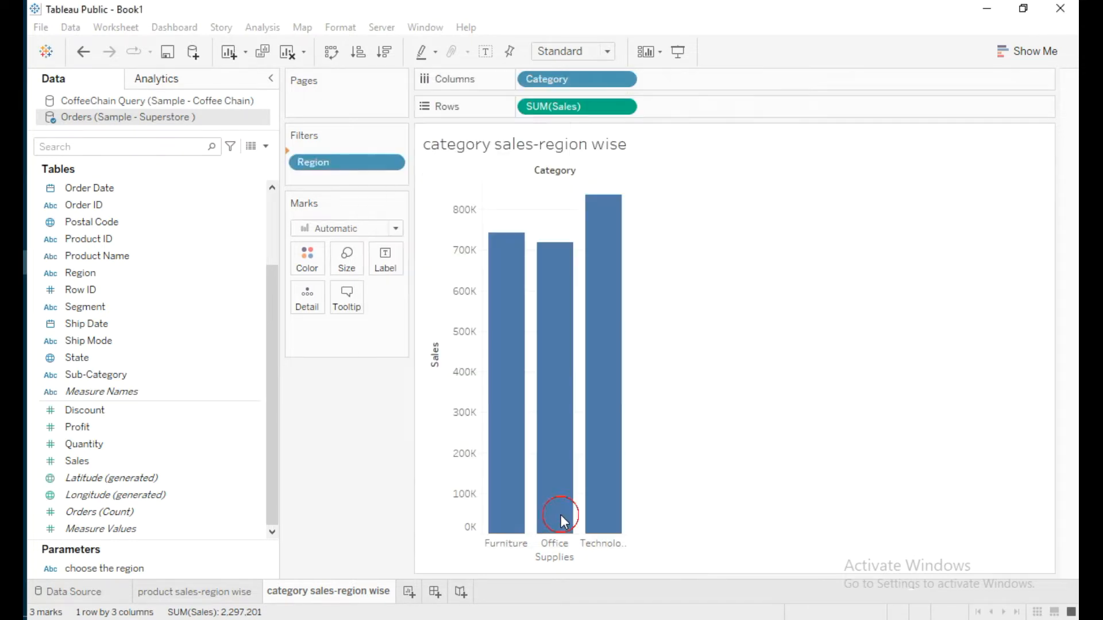
# - Show the Region filter control beside the category chart and limit it to Central and East
pyautogui.click(391, 158)
pyautogui.click(336, 201)
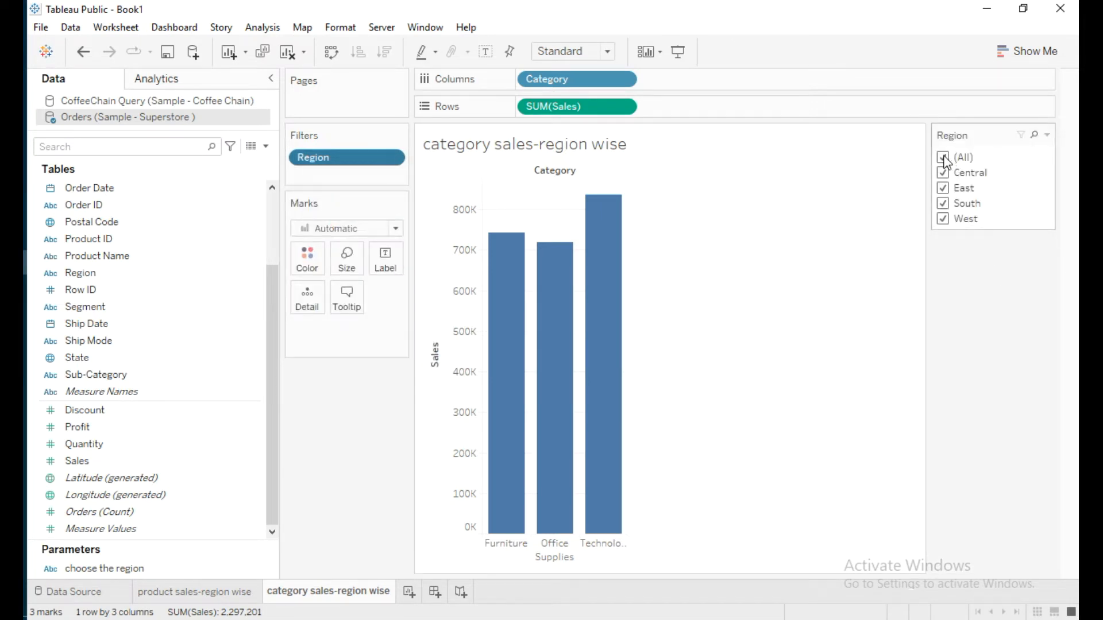
pyautogui.click(944, 158)
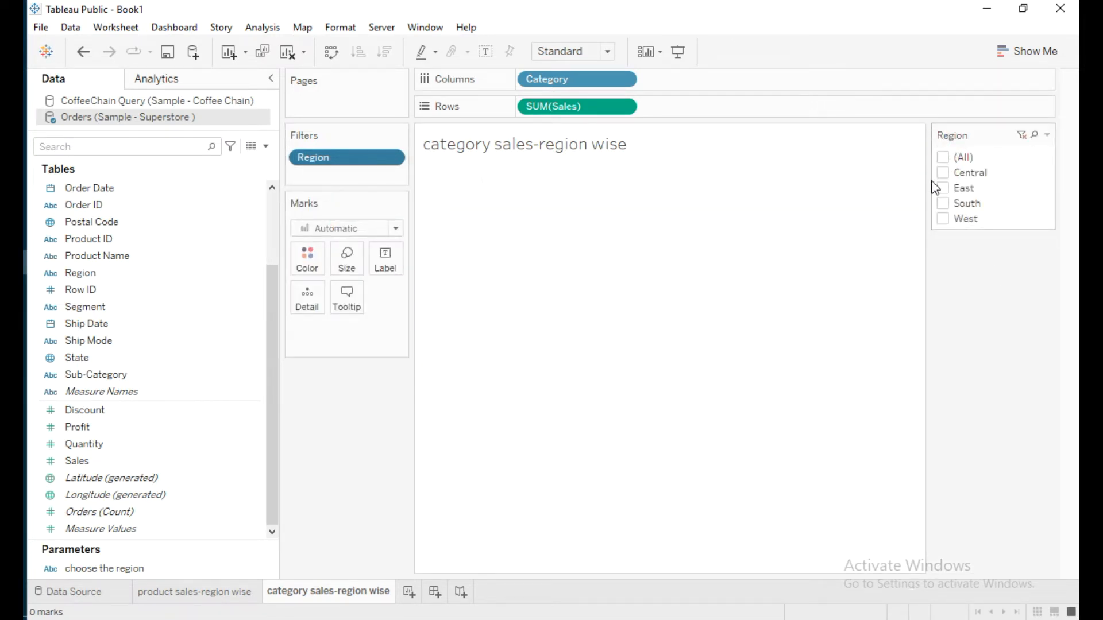
pyautogui.click(942, 173)
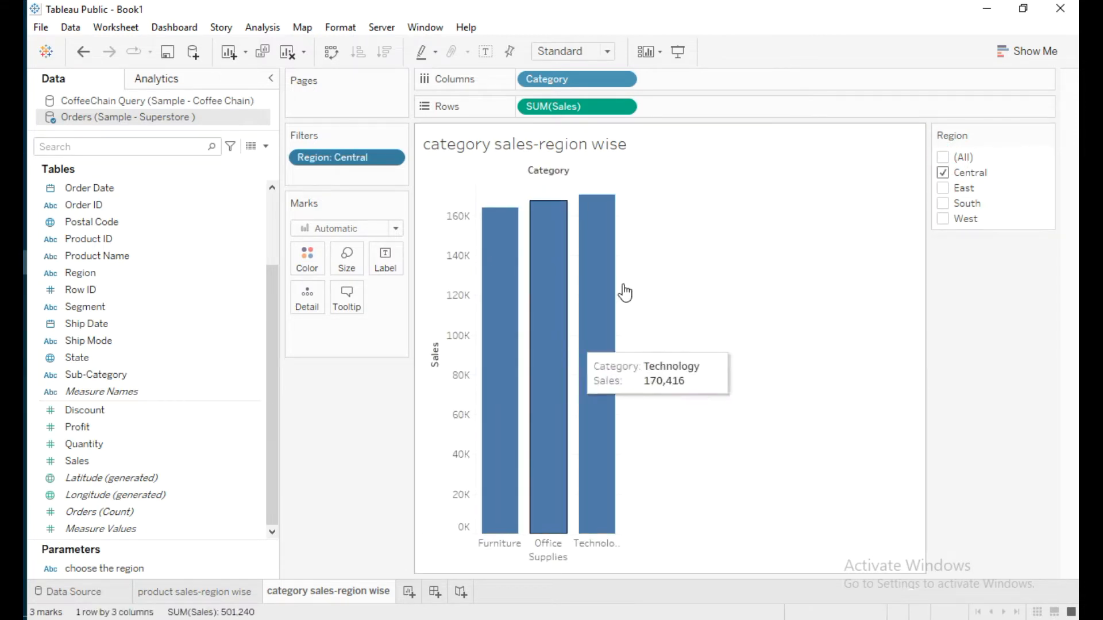
pyautogui.click(943, 189)
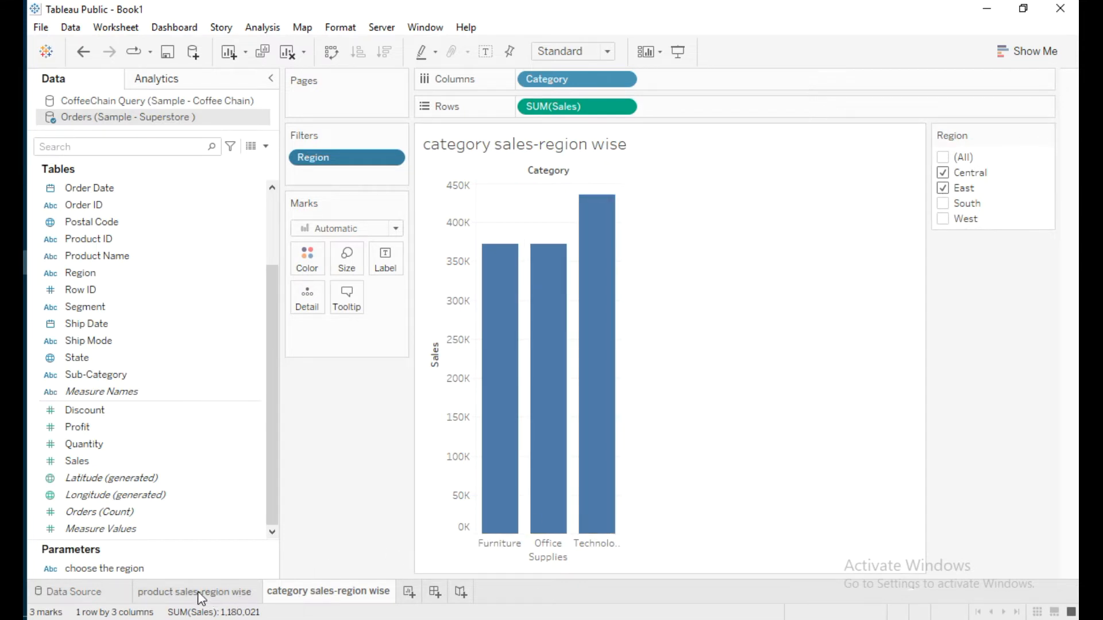
# - Switch between the product sales and category sales worksheets to compare their charts, filters and data sources
pyautogui.moveTo(193, 596)
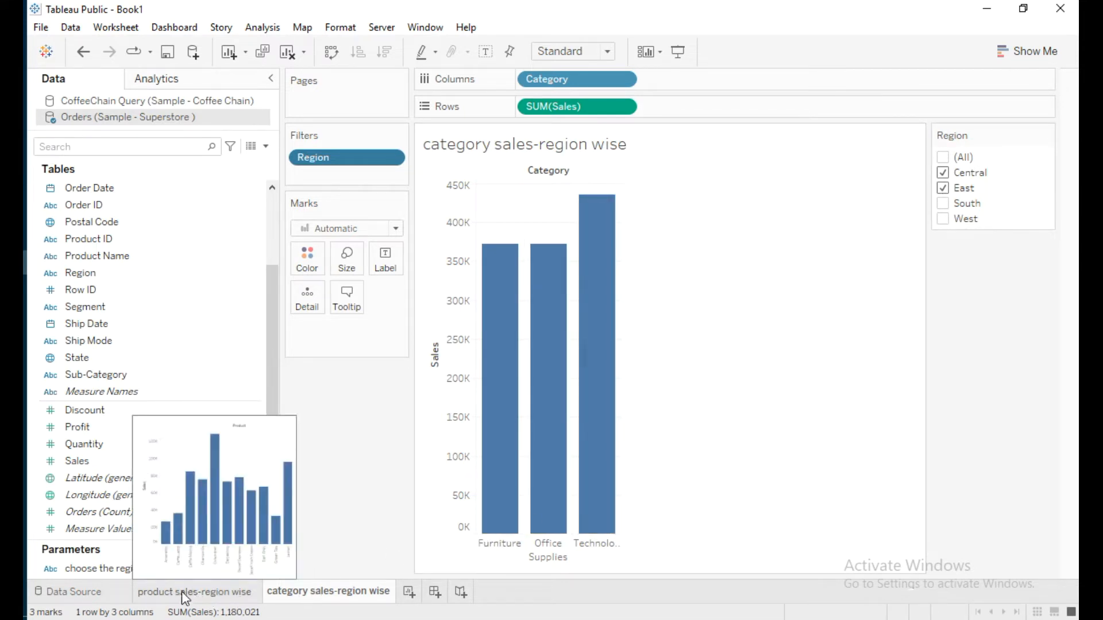
pyautogui.click(185, 598)
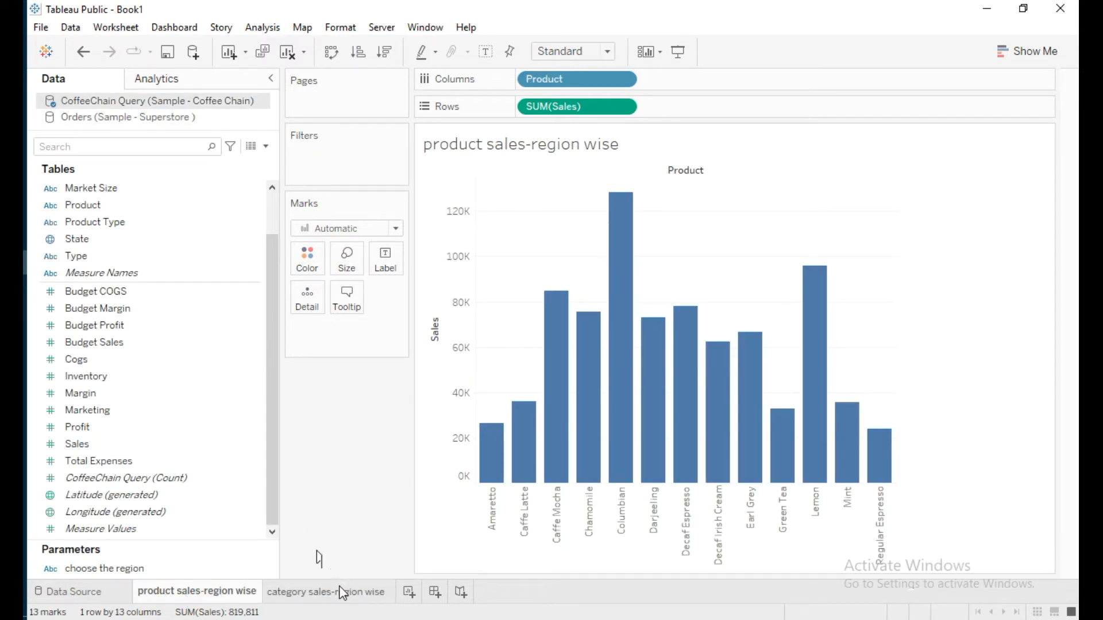
pyautogui.click(343, 593)
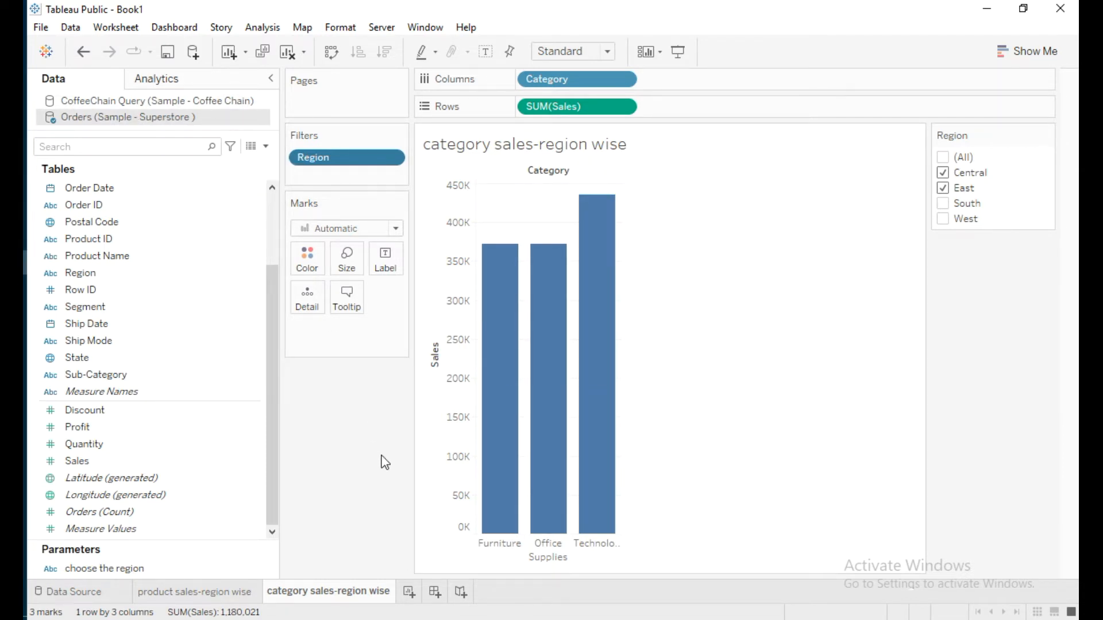
pyautogui.click(201, 587)
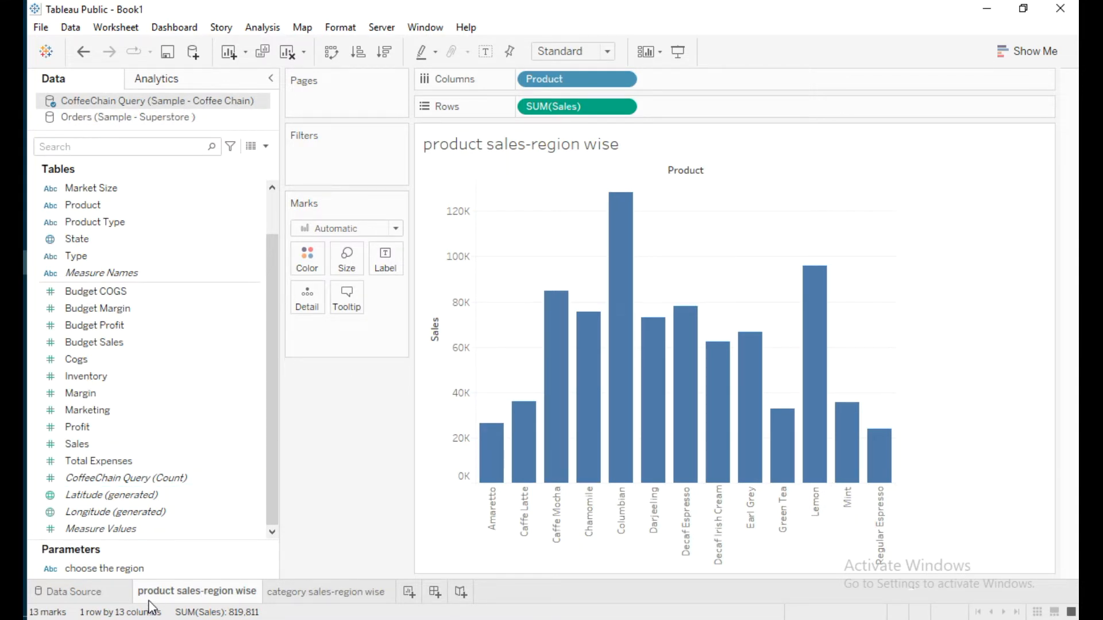
pyautogui.click(318, 594)
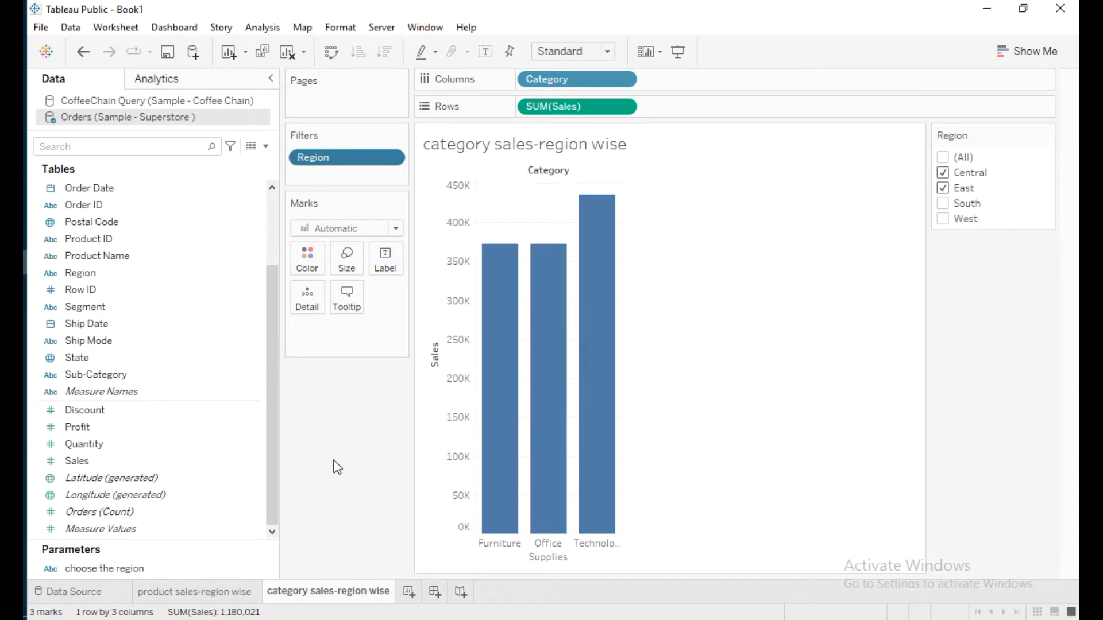
# - View the underlying data of the Coffee Chain source and examine the Market column's values
pyautogui.click(150, 101)
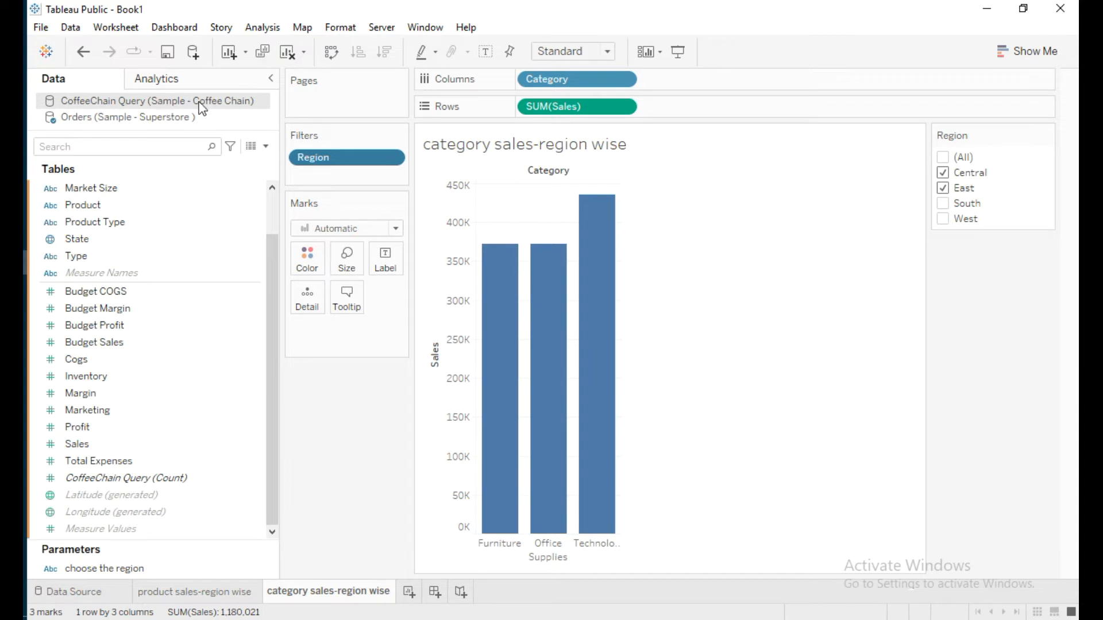
pyautogui.click(252, 148)
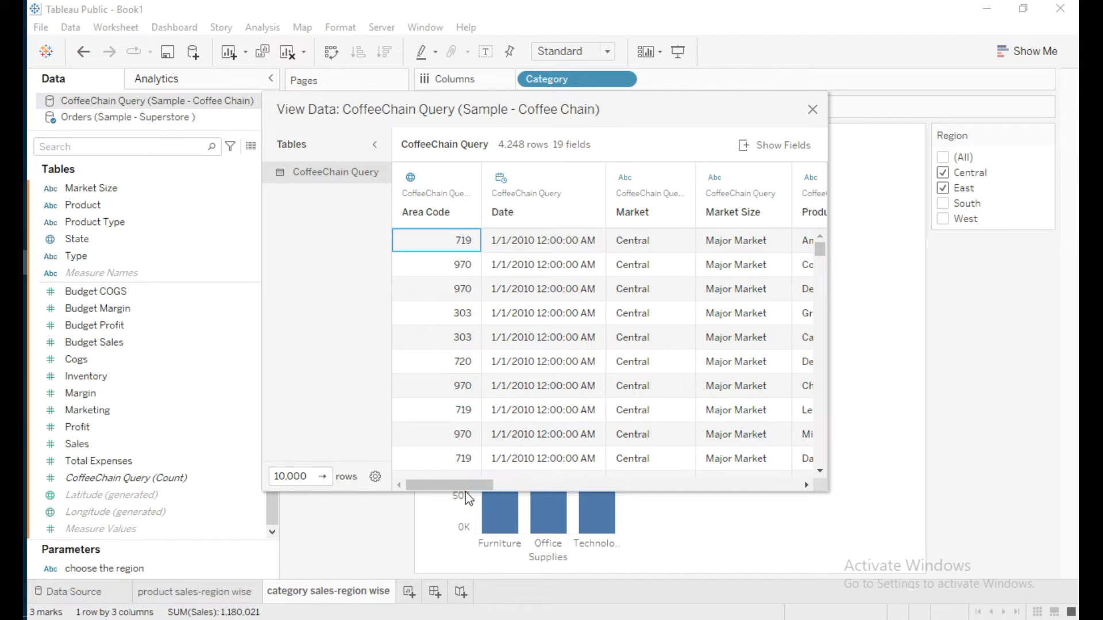
pyautogui.moveTo(457, 485); pyautogui.dragTo(484, 478)
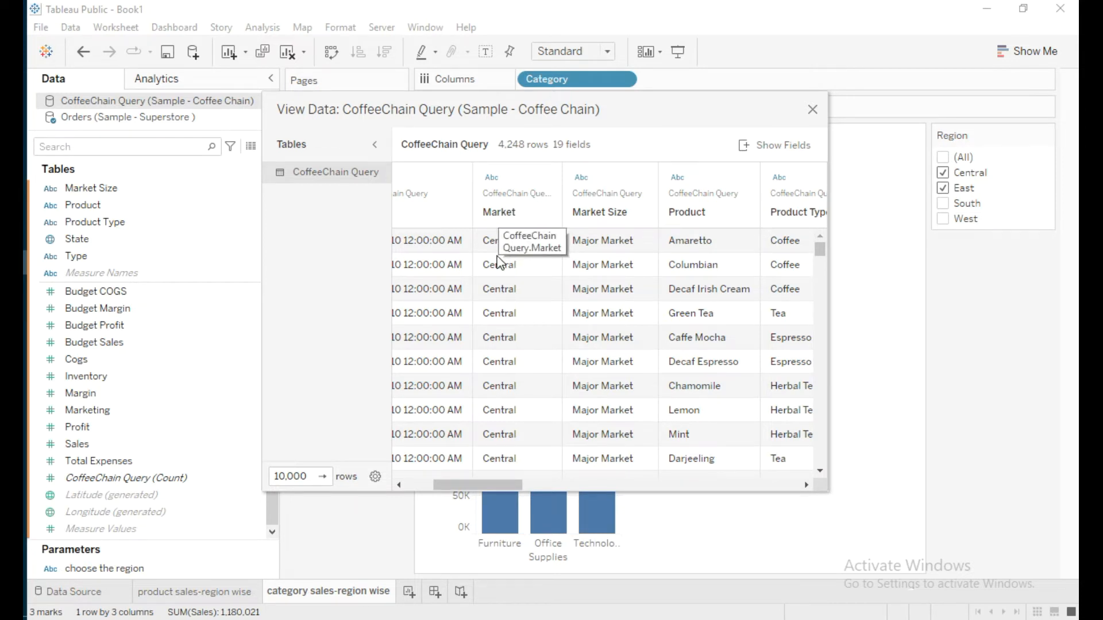
pyautogui.scroll(-5, 503, 351)
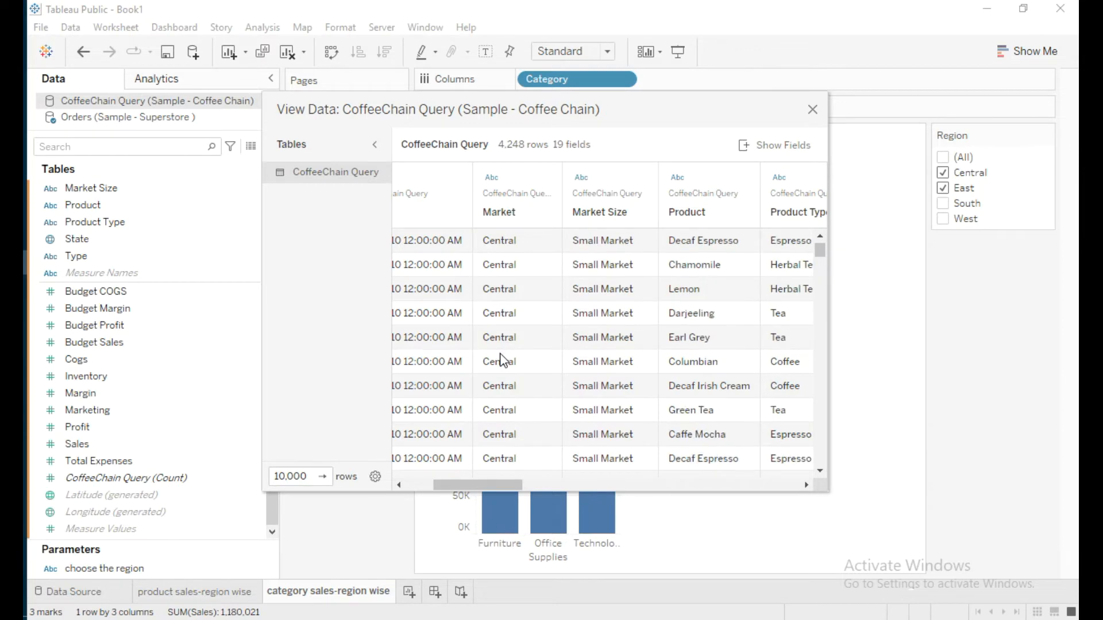
pyautogui.scroll(-10, 503, 359)
pyautogui.scroll(-8, 498, 384)
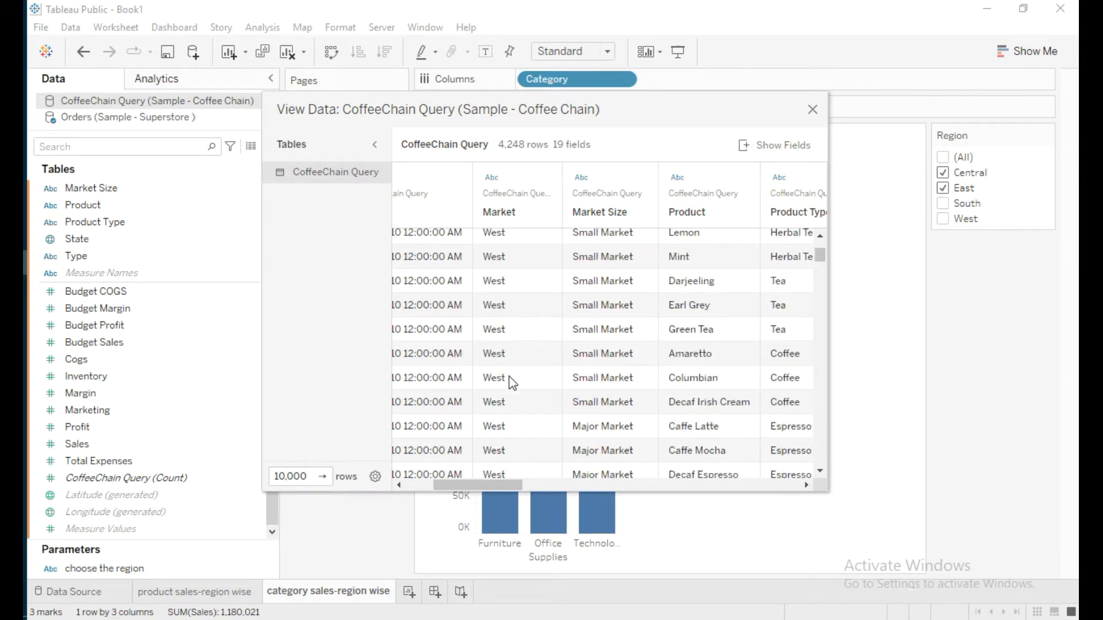
pyautogui.click(813, 109)
# - View the underlying data of the Superstore Orders source and examine the Region column's values
pyautogui.click(118, 117)
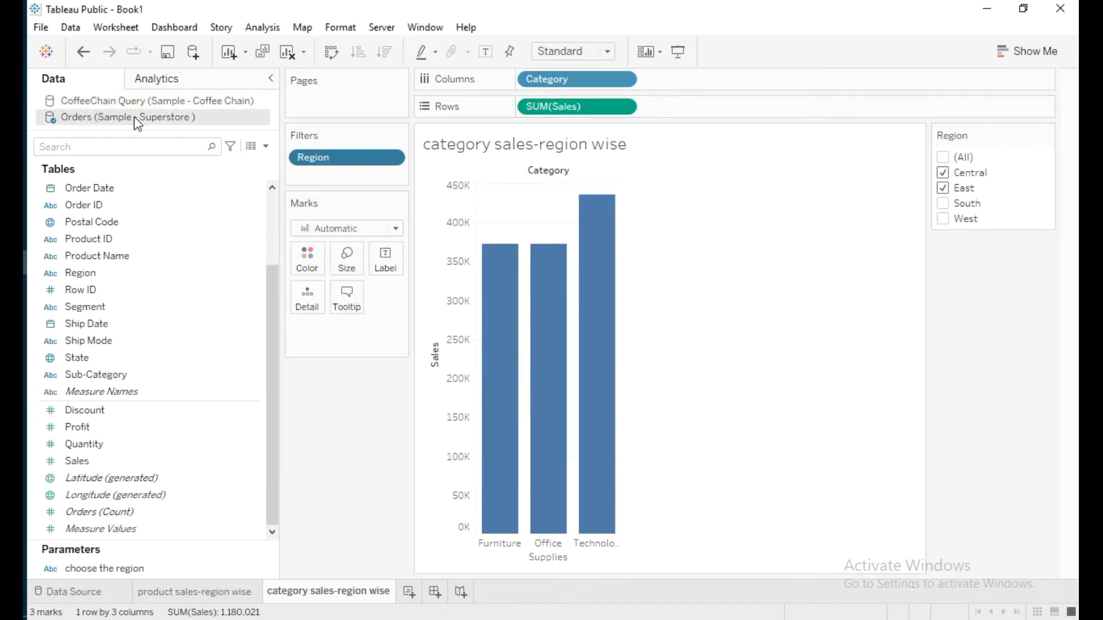
pyautogui.click(251, 148)
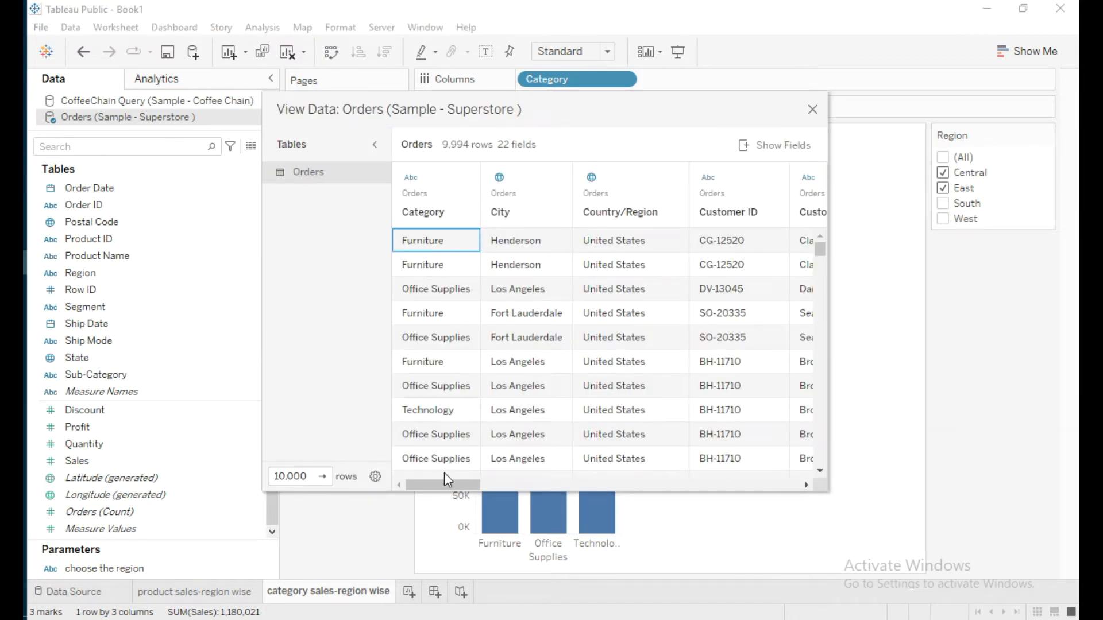
pyautogui.click(435, 485)
pyautogui.moveTo(437, 486); pyautogui.dragTo(620, 451)
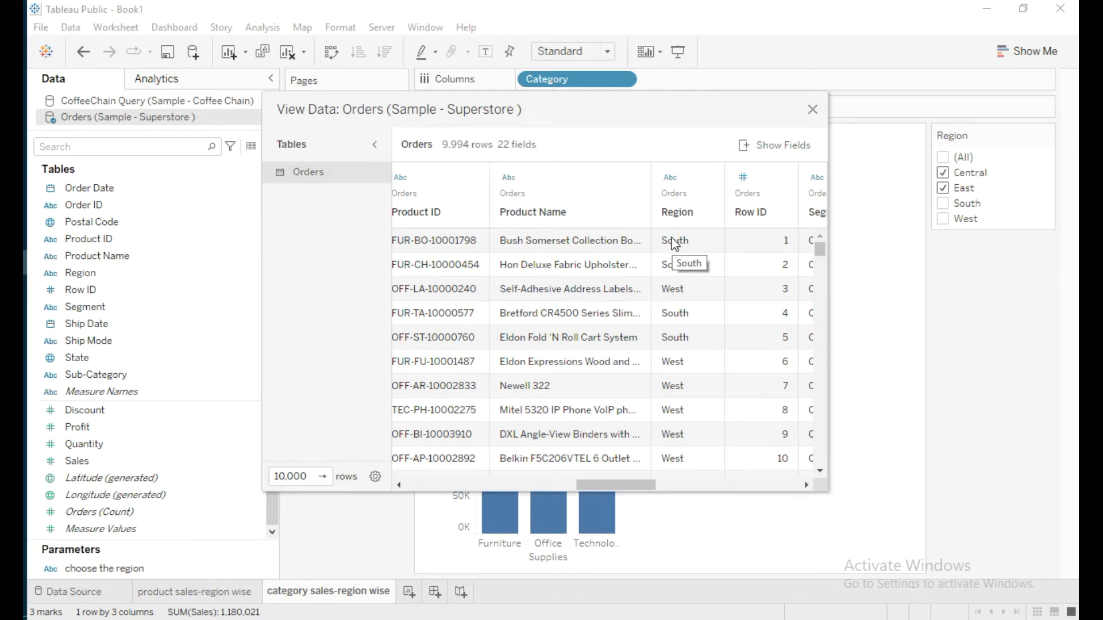
pyautogui.scroll(-3, 687, 320)
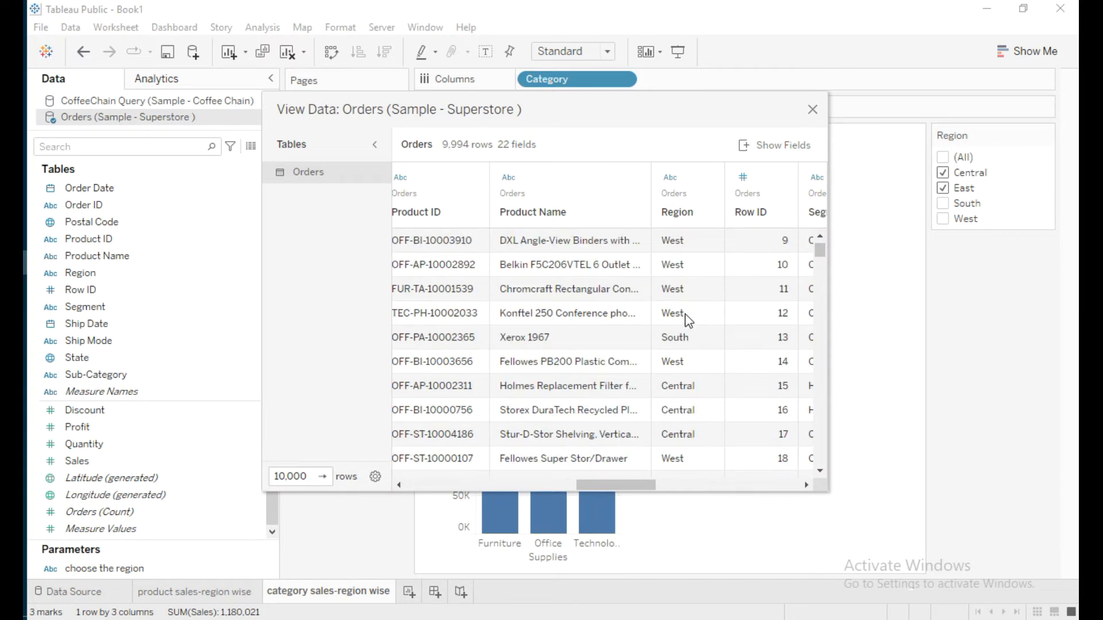
pyautogui.scroll(2, 687, 320)
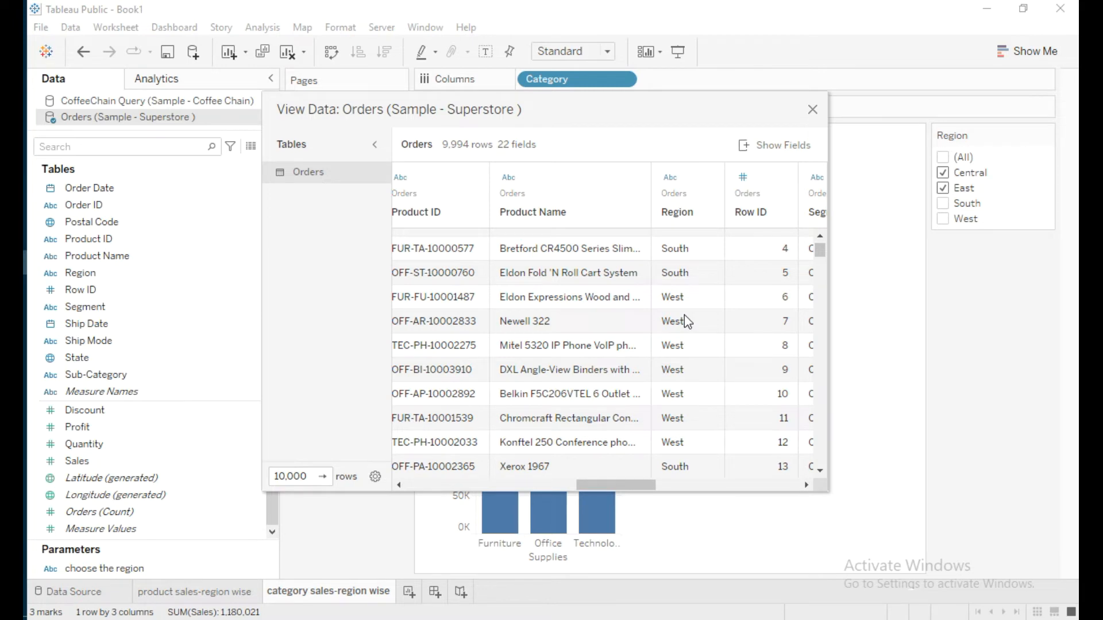
pyautogui.scroll(-5, 674, 320)
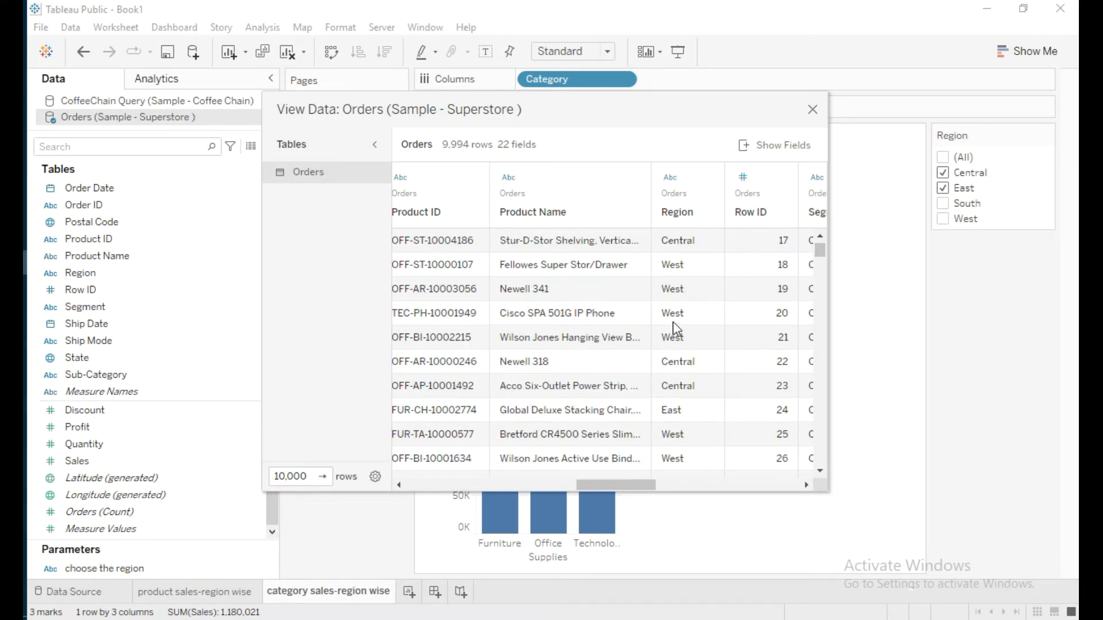
pyautogui.scroll(-12, 707, 310)
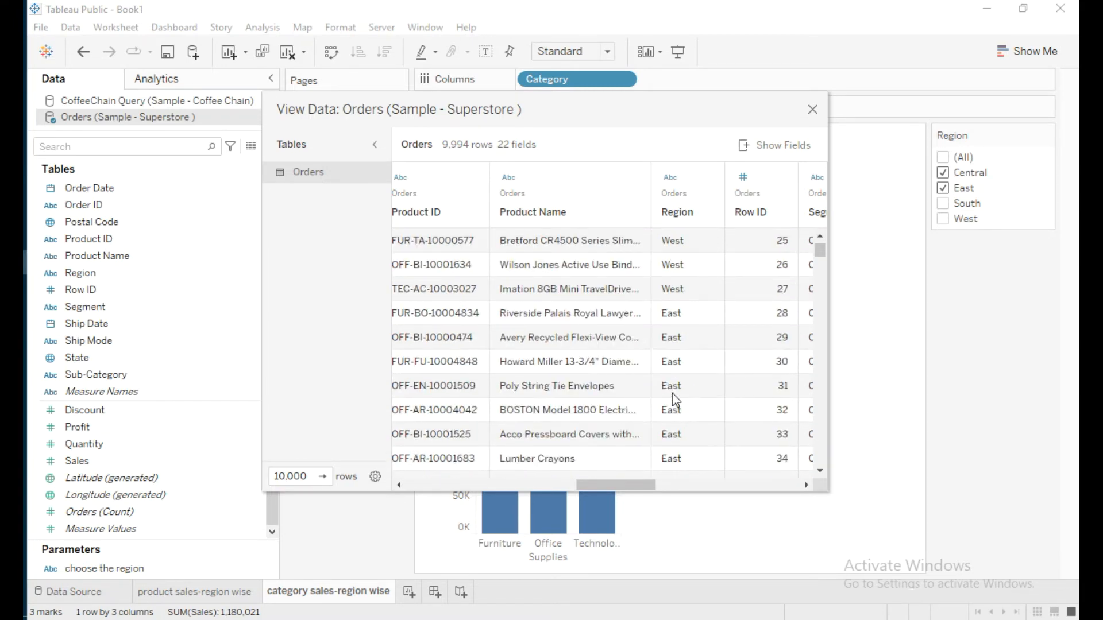
pyautogui.scroll(-7, 680, 434)
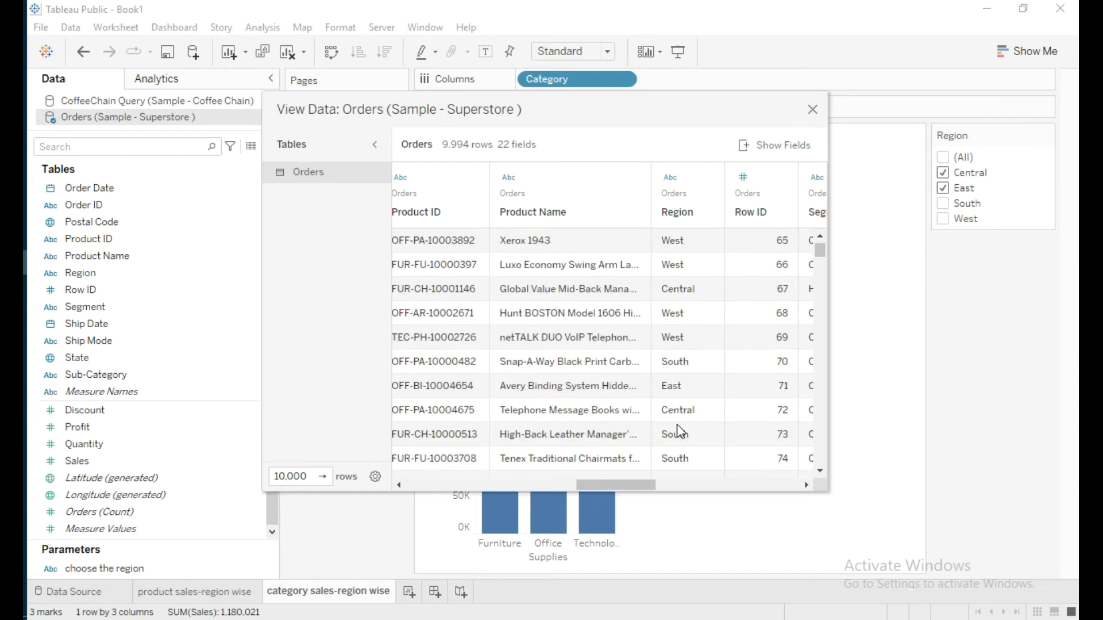
pyautogui.scroll(12, 684, 366)
pyautogui.scroll(3, 682, 377)
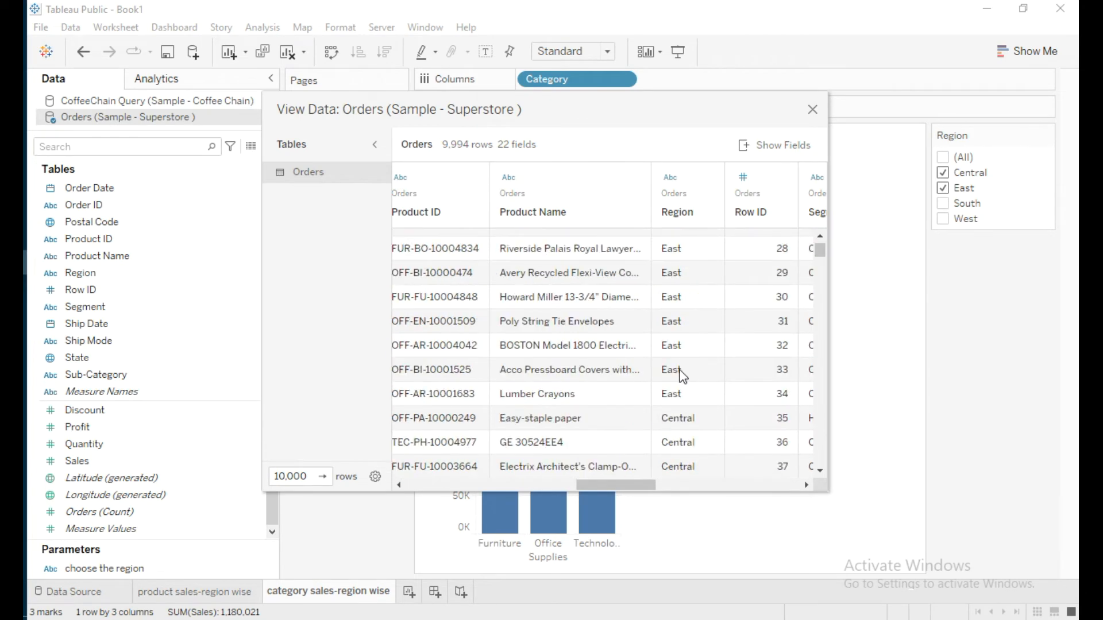
pyautogui.scroll(3, 683, 377)
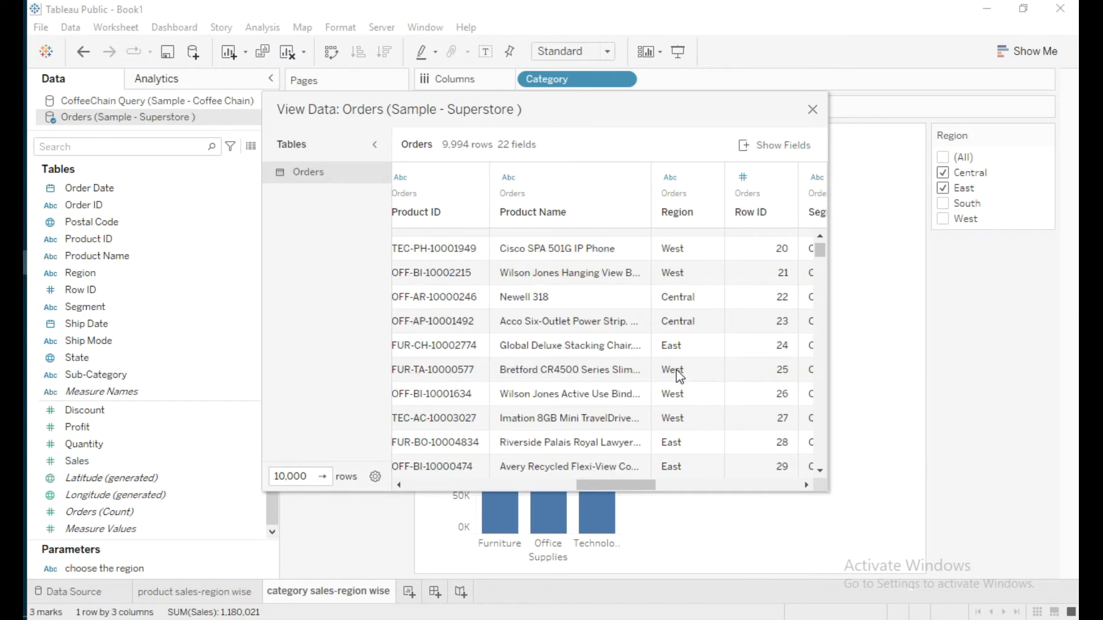
pyautogui.scroll(6, 672, 378)
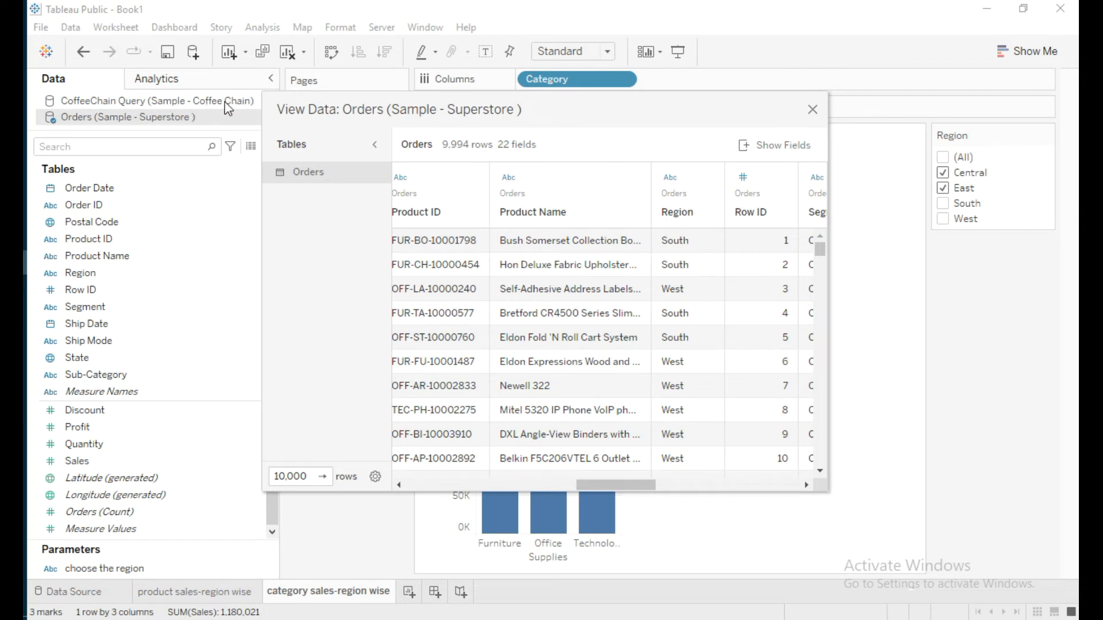
pyautogui.click(812, 110)
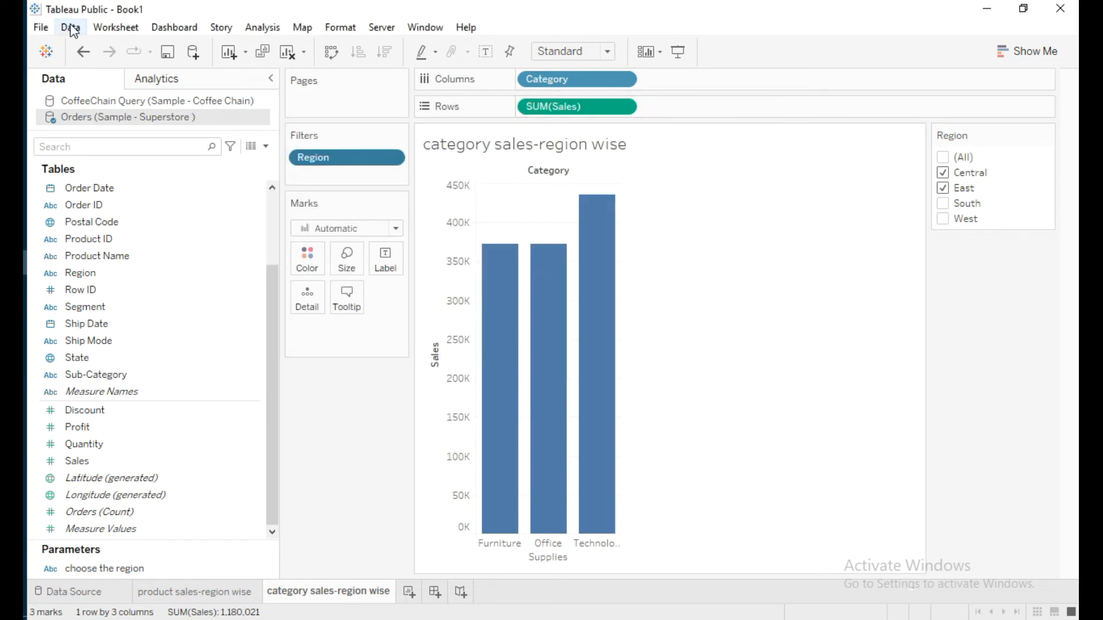
# - Add a custom blend relationship mapping Region in the primary Superstore Orders source to Market in the secondary CoffeeChain Query source
pyautogui.click(70, 27)
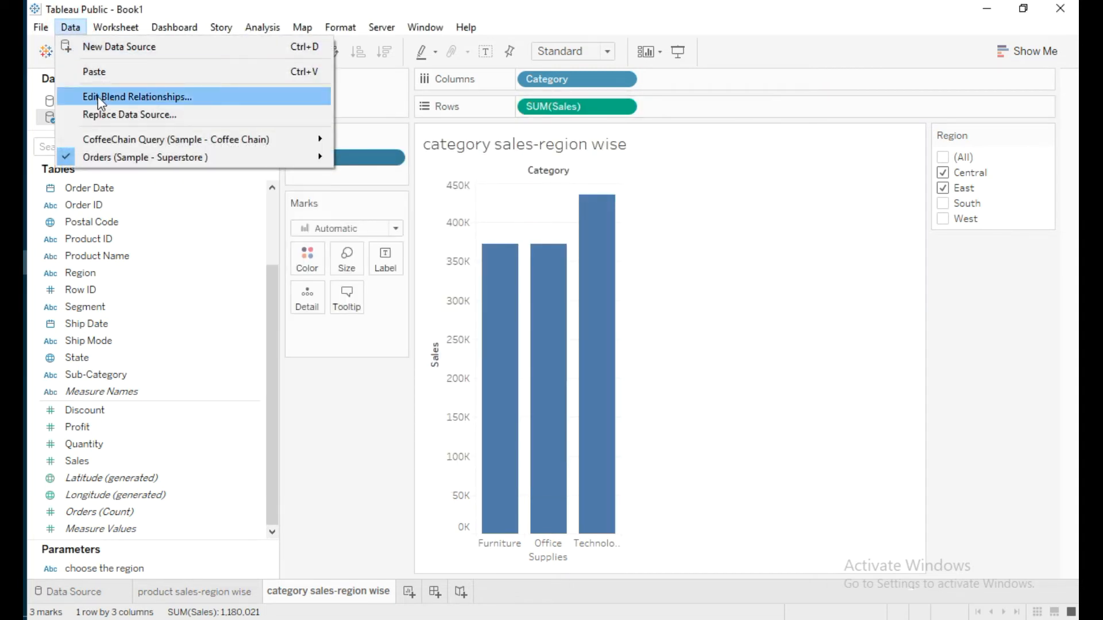
pyautogui.click(100, 98)
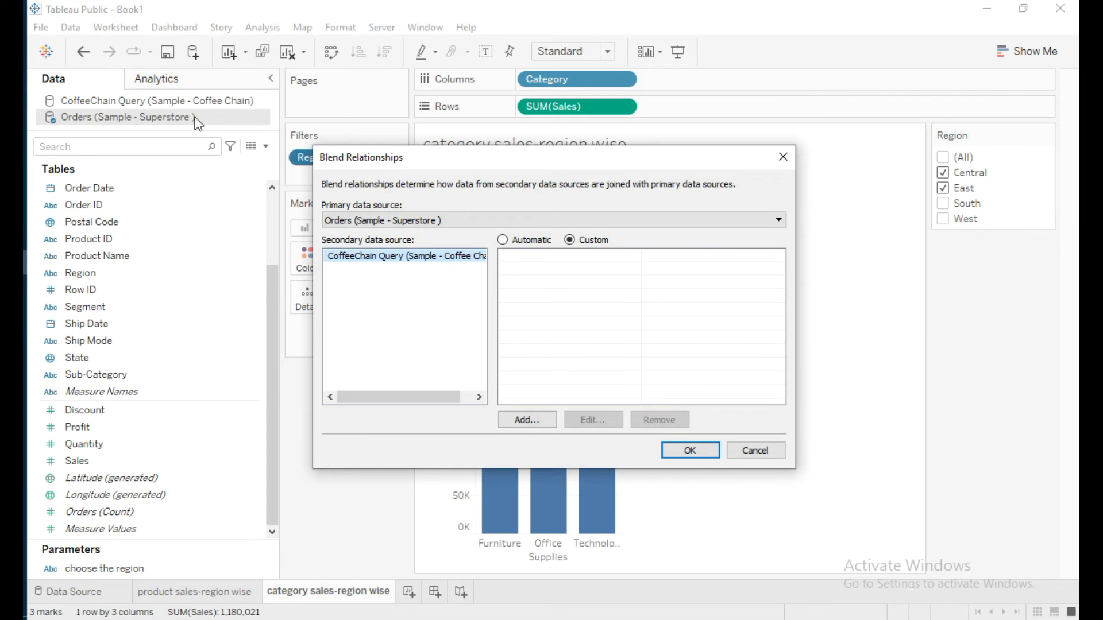
pyautogui.click(419, 221)
pyautogui.click(356, 244)
pyautogui.click(524, 420)
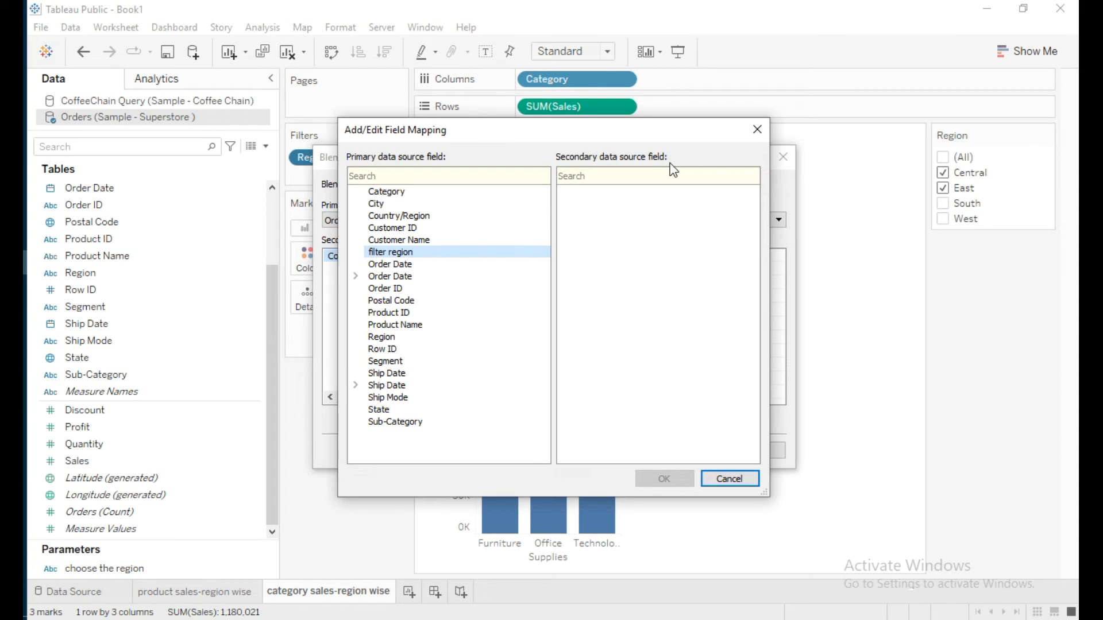
pyautogui.click(412, 256)
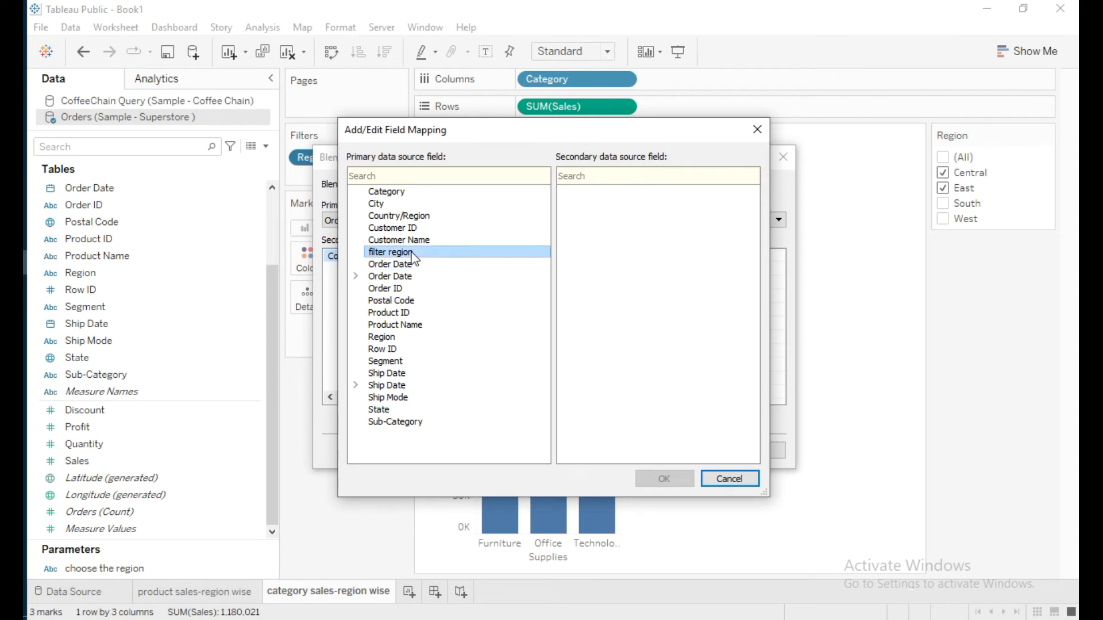
pyautogui.click(383, 338)
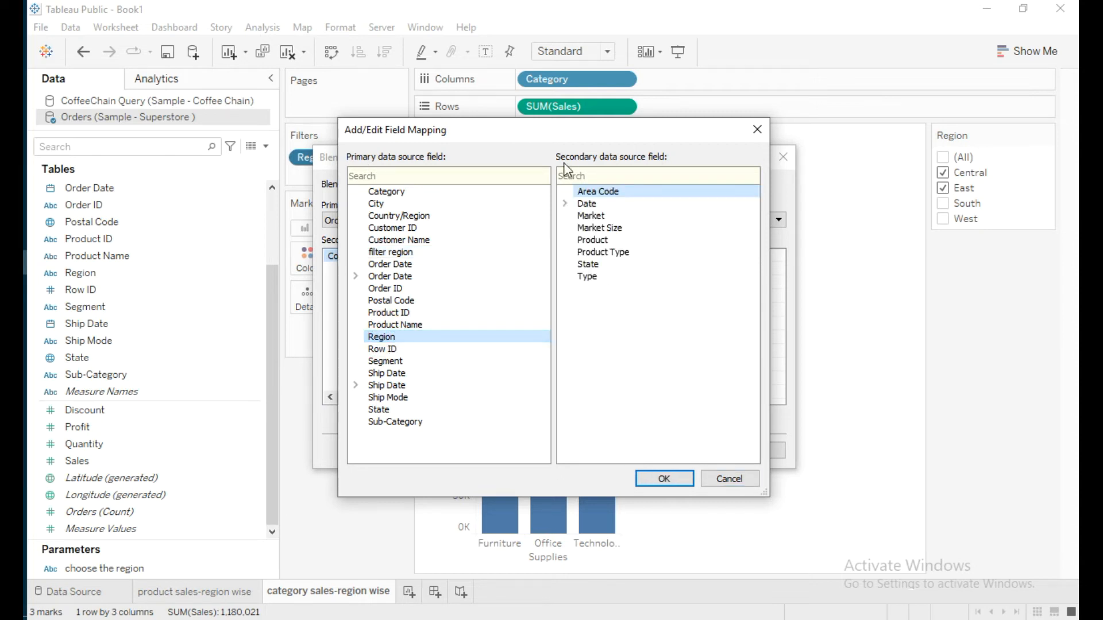
pyautogui.click(590, 219)
pyautogui.click(654, 481)
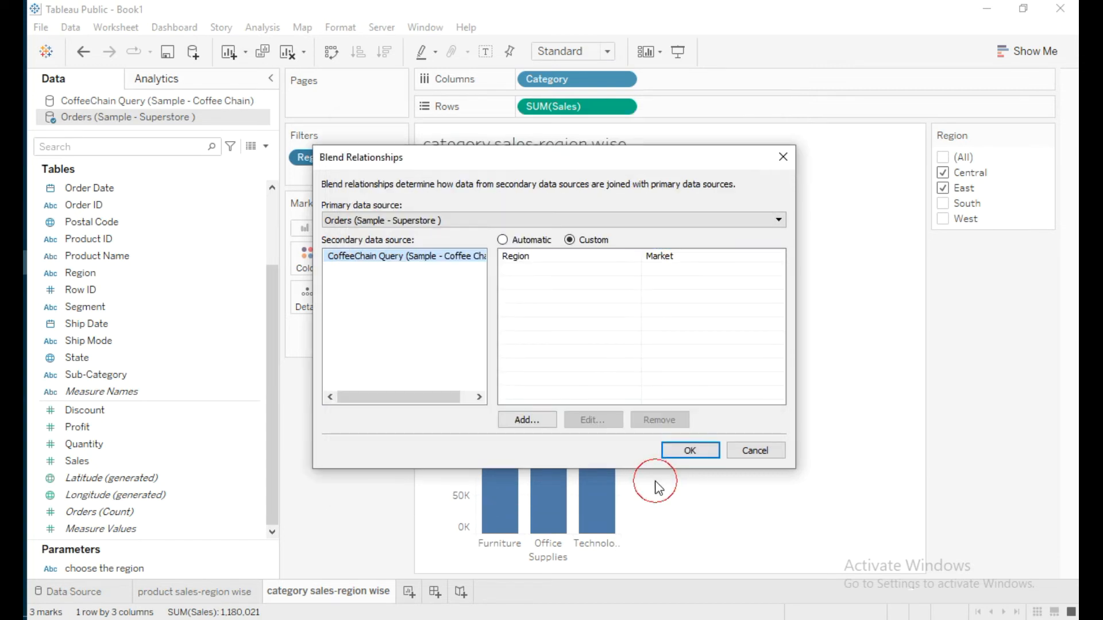
pyautogui.click(560, 258)
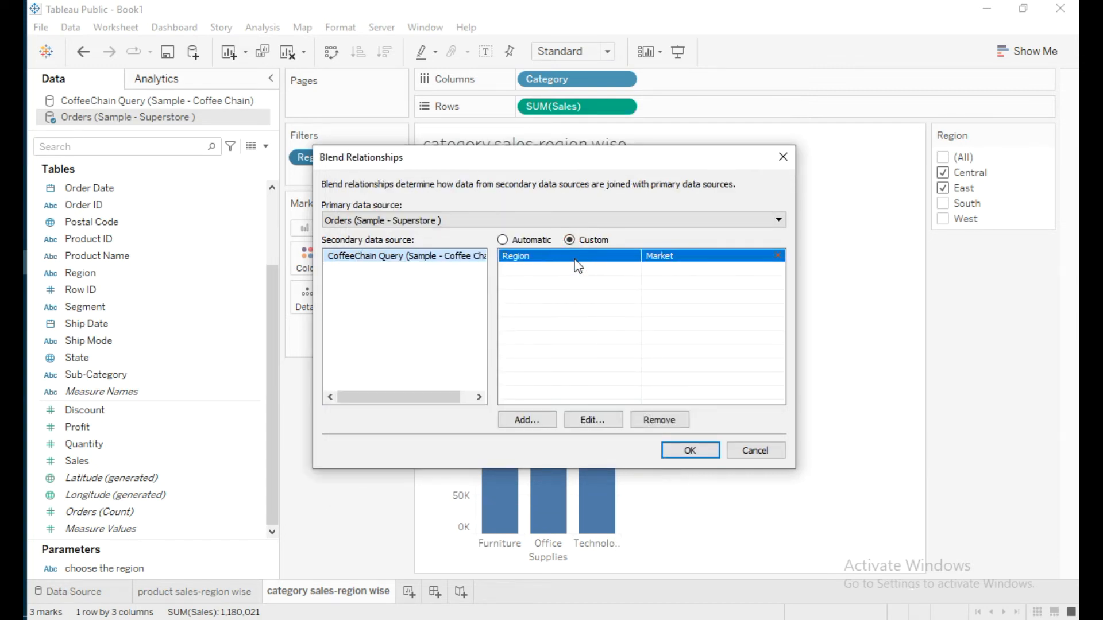
pyautogui.click(689, 451)
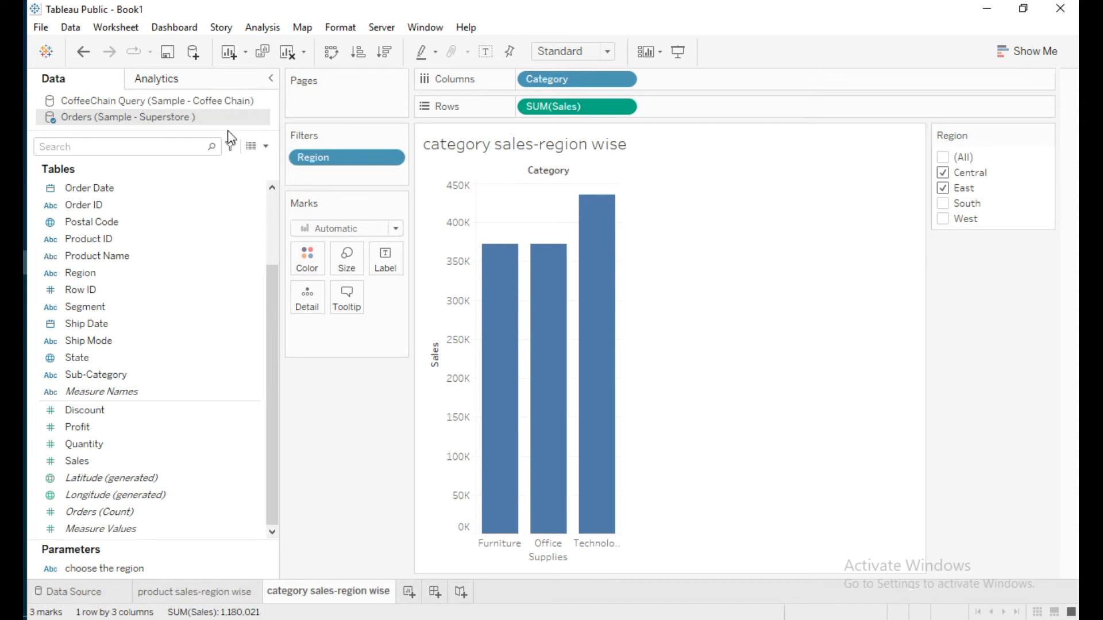
# - Apply the category chart's Region filter to all worksheets using related data sources and check it on the product sales worksheet
pyautogui.click(393, 158)
pyautogui.moveTo(326, 255)
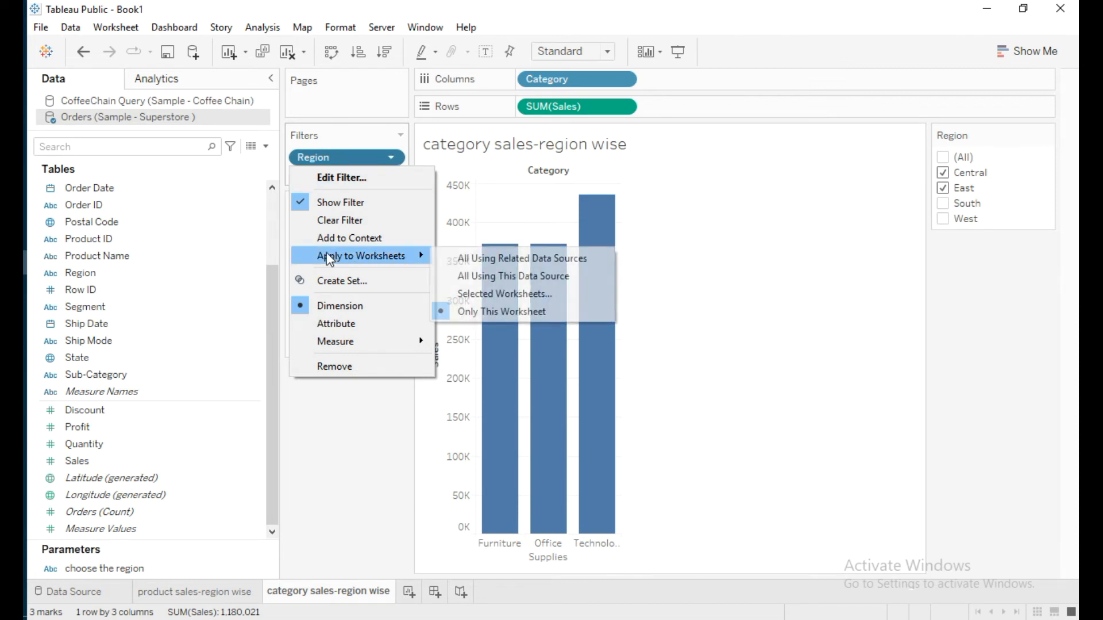
pyautogui.click(550, 260)
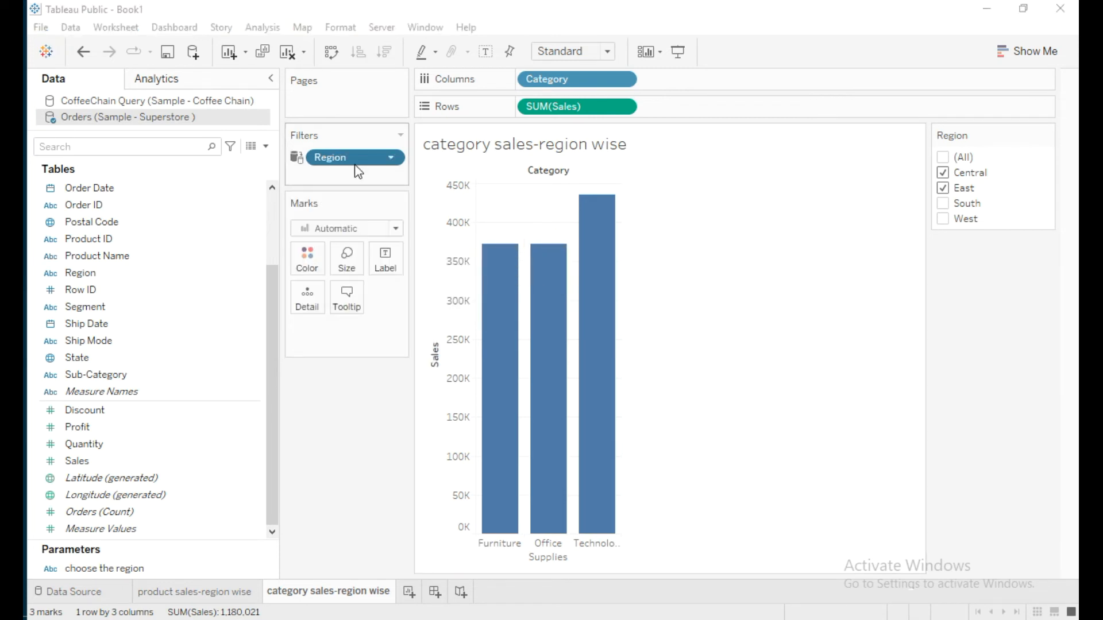
pyautogui.click(390, 157)
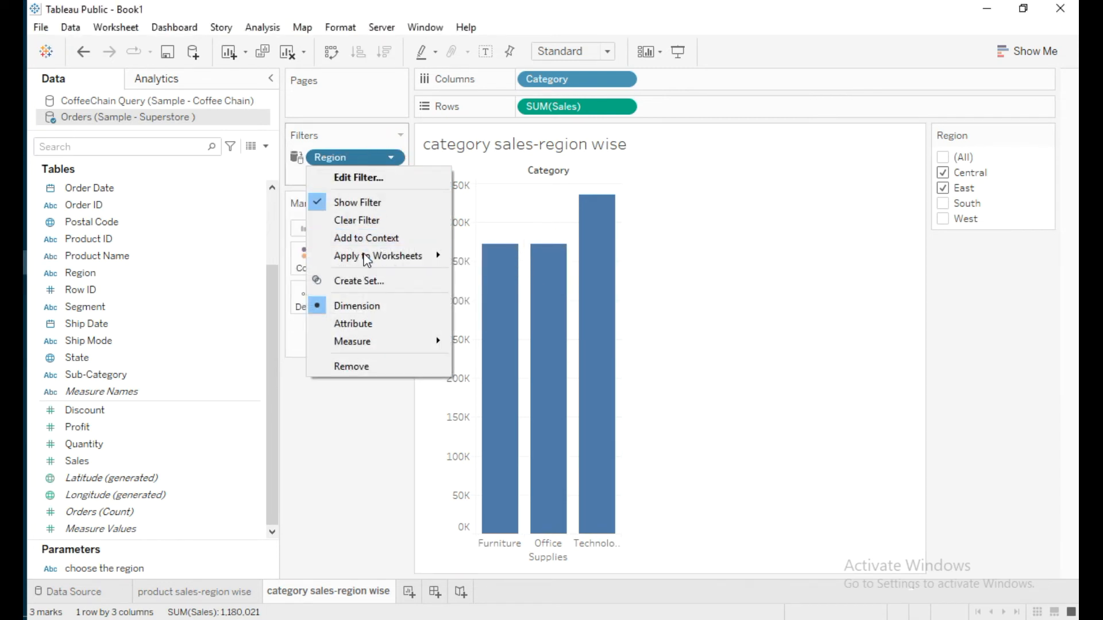
pyautogui.moveTo(367, 261)
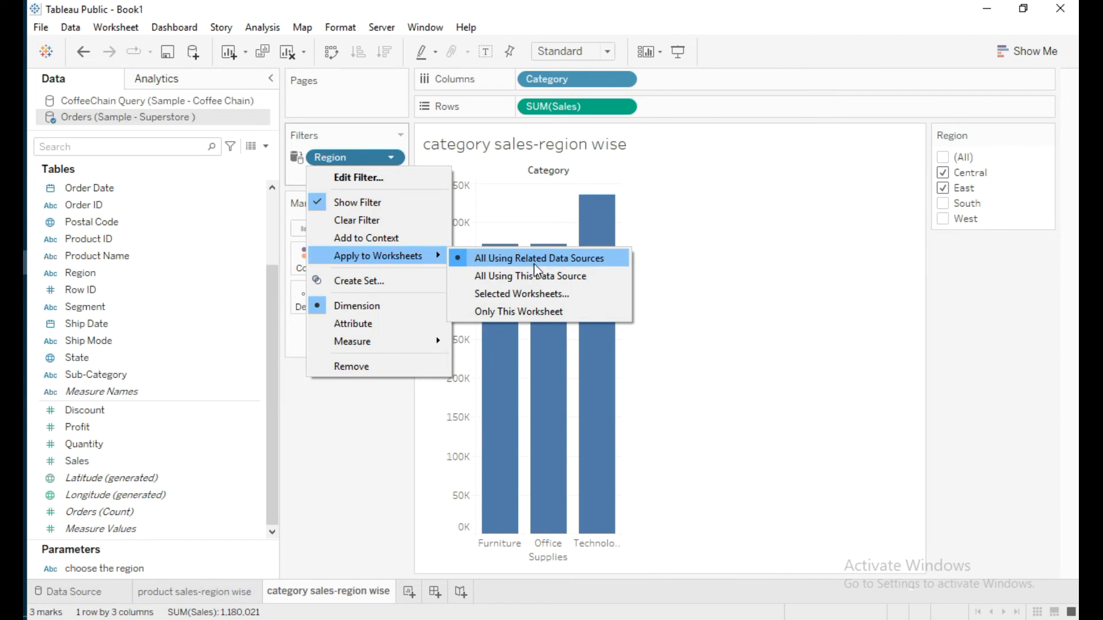
pyautogui.click(297, 167)
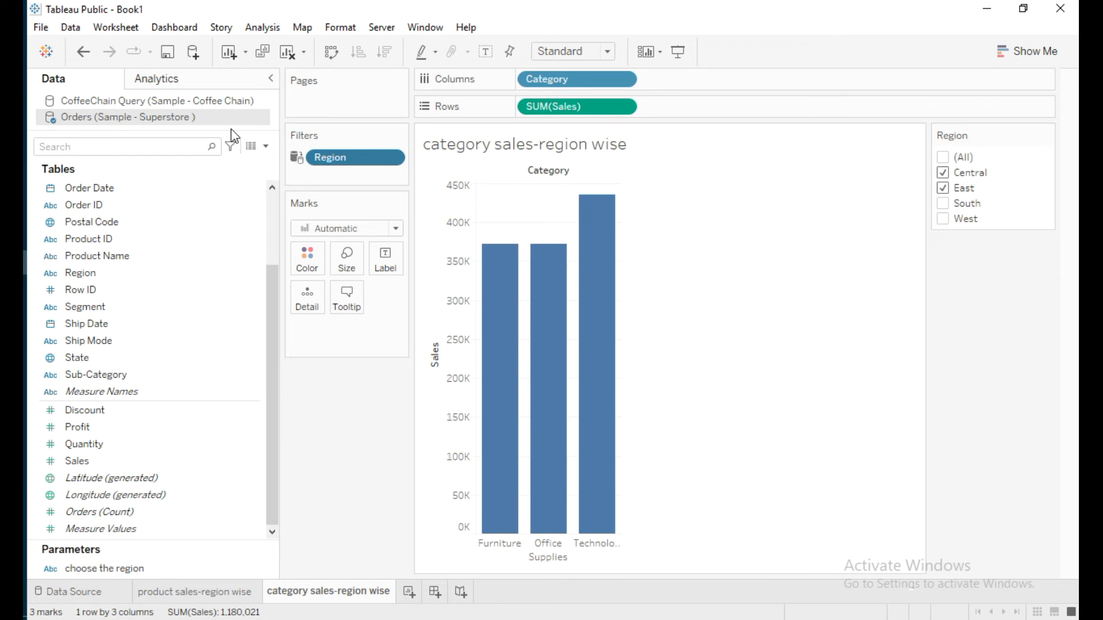
pyautogui.click(200, 595)
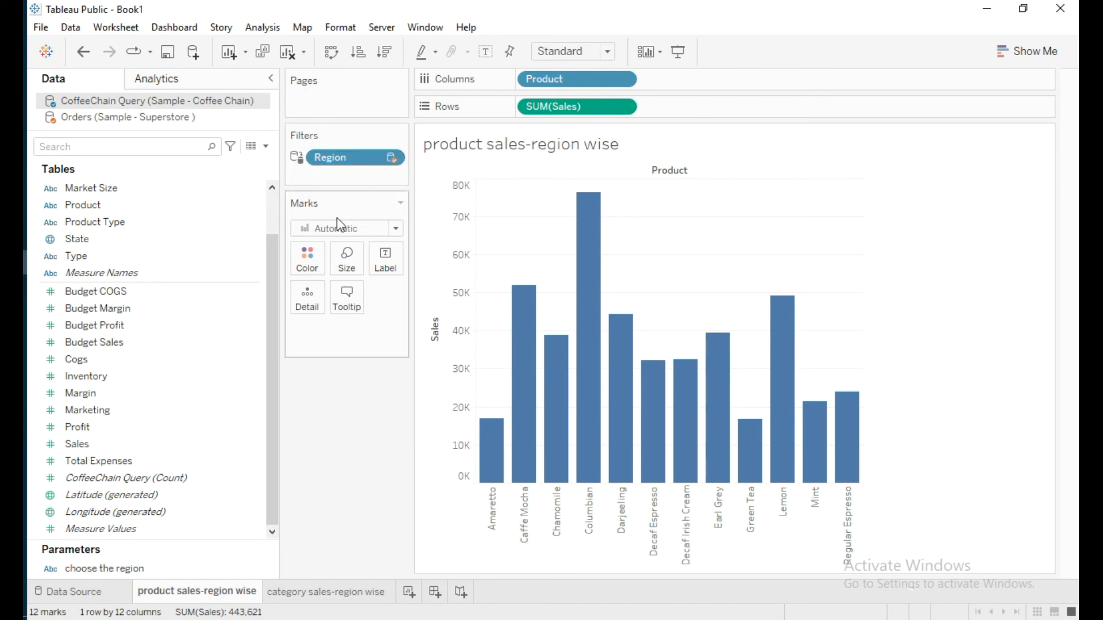
pyautogui.click(328, 595)
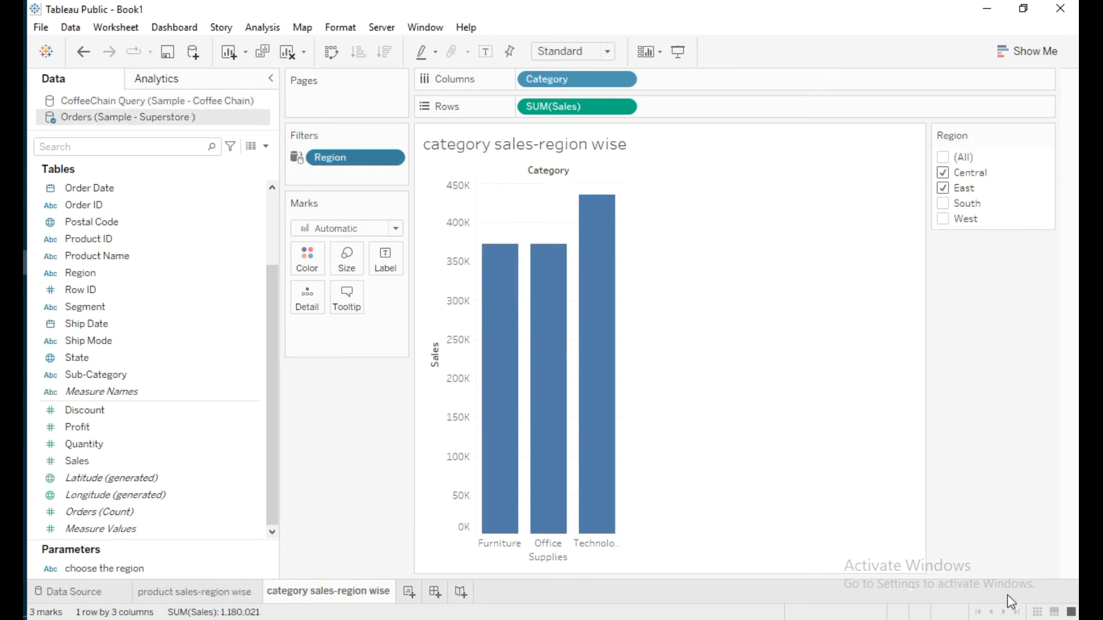
# - Limit the Region filter on the category sales worksheet to South and check the product sales chart against it
pyautogui.click(944, 204)
pyautogui.click(943, 189)
pyautogui.click(943, 173)
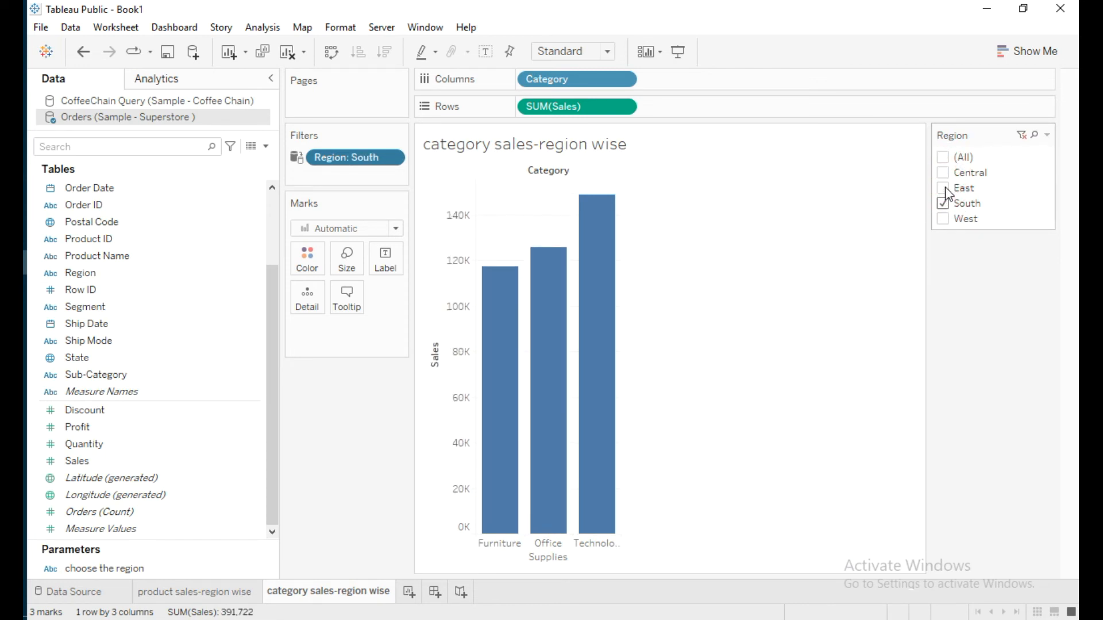
pyautogui.click(181, 597)
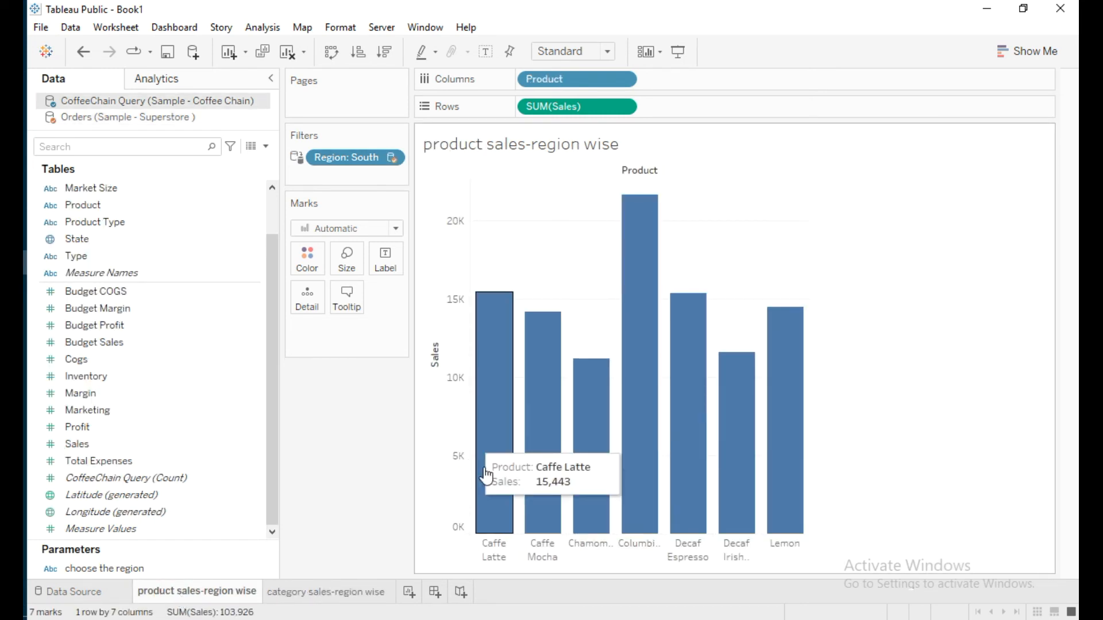
pyautogui.click(316, 592)
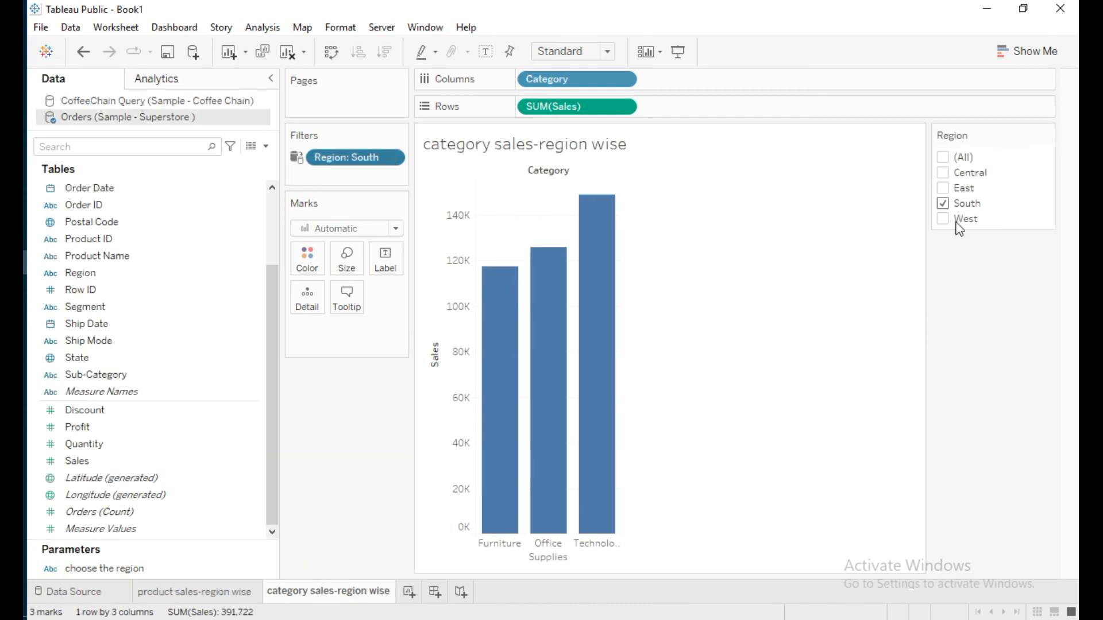
# - Show the Region filter control on the product sales-region wise worksheet
pyautogui.click(216, 595)
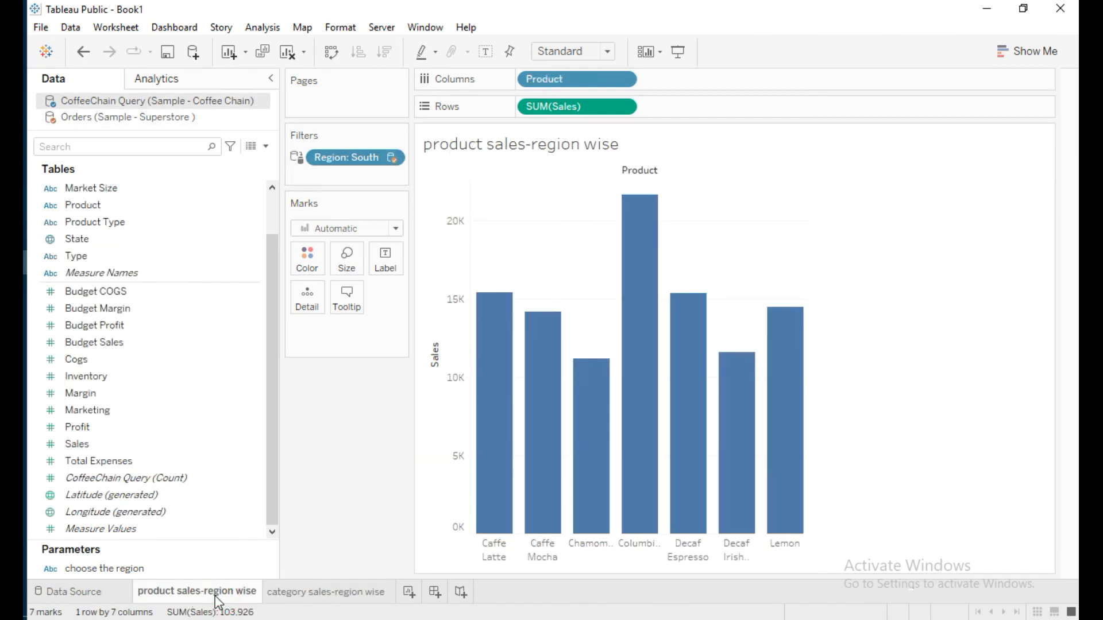
pyautogui.click(393, 159)
pyautogui.click(373, 202)
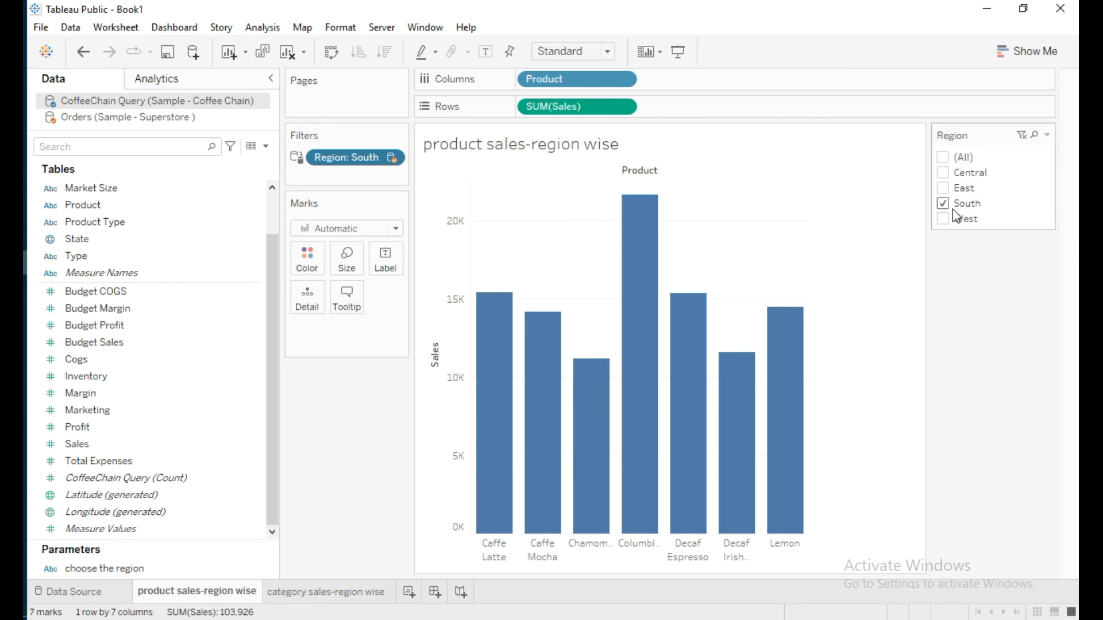
# - Limit the Region filter on the product sales worksheet to Central and check the category sales chart against it
pyautogui.click(943, 204)
pyautogui.click(944, 174)
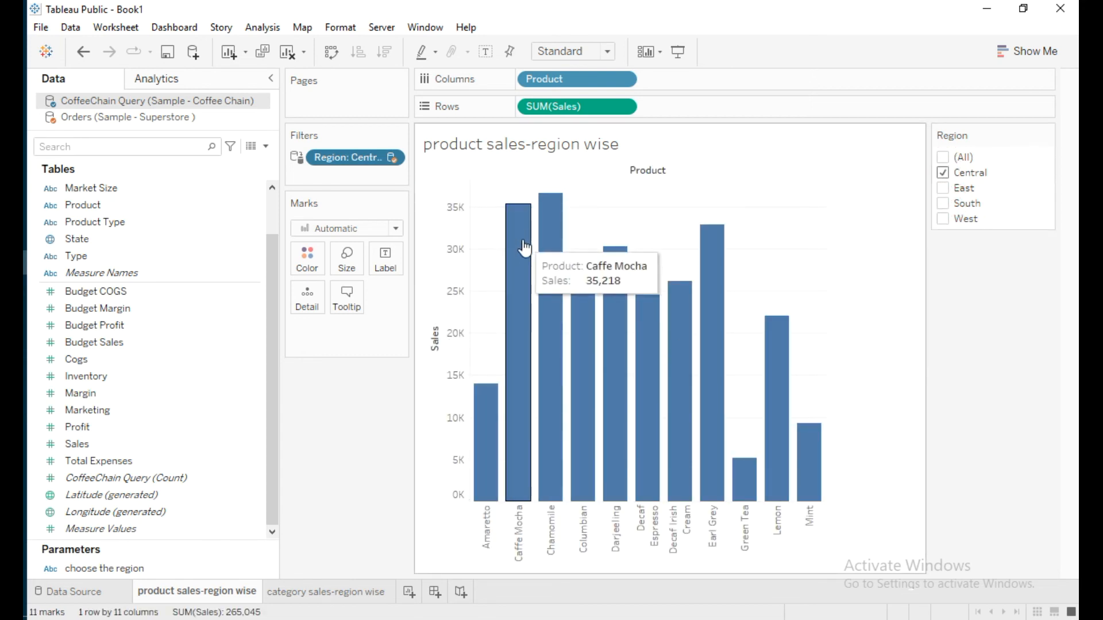
pyautogui.moveTo(549, 246)
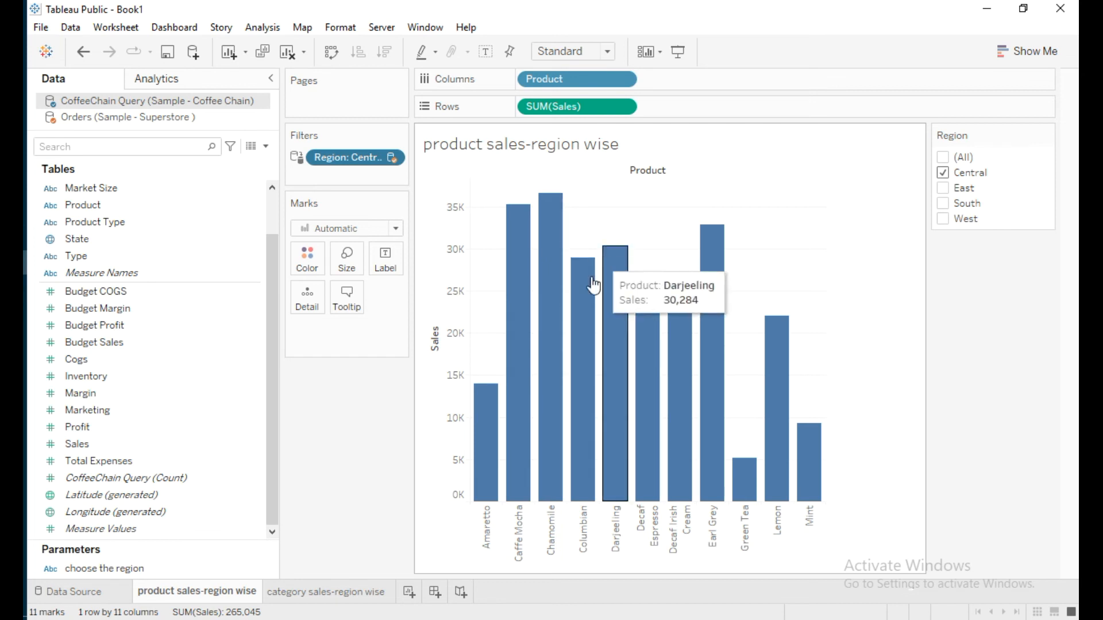
pyautogui.click(332, 592)
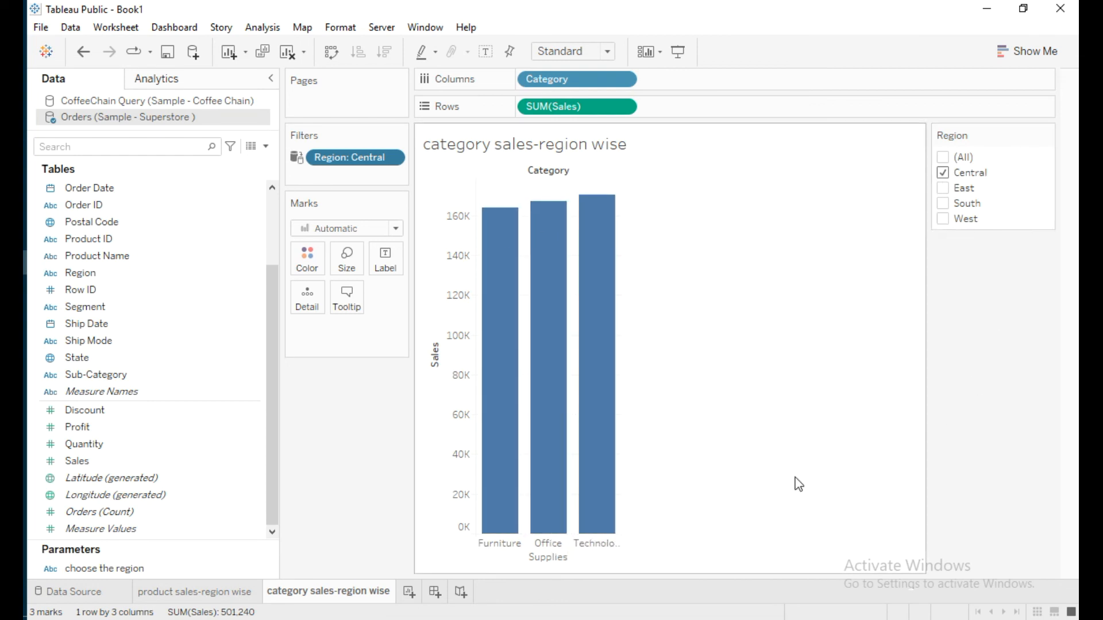
# - Create a dashboard with the product sales-region wise sheet on top and the category sales-region wise sheet below it
pyautogui.click(434, 594)
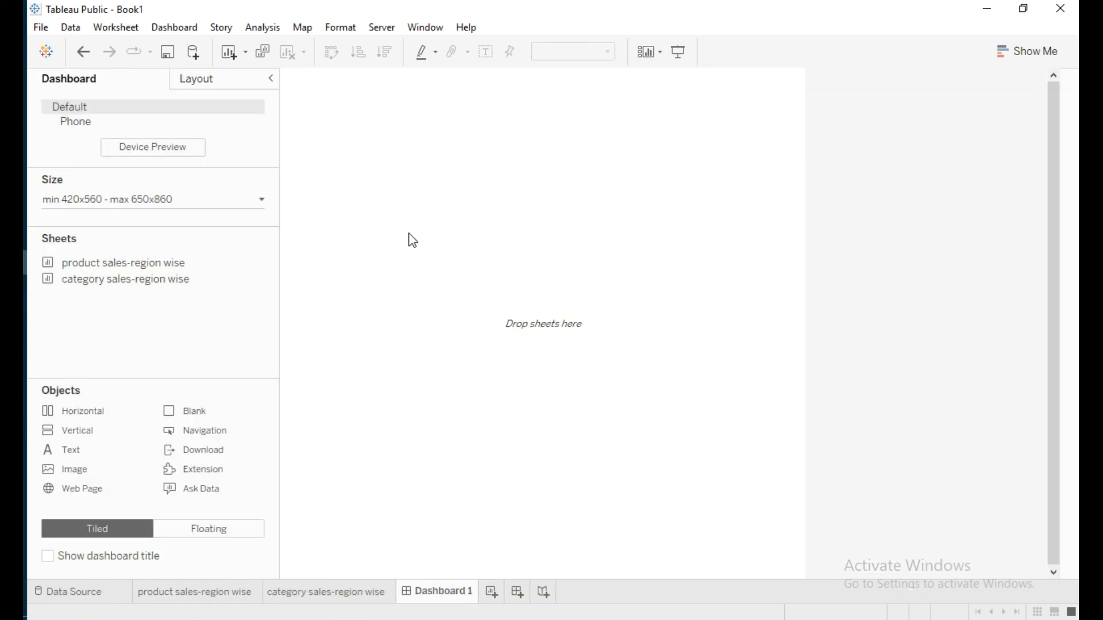
pyautogui.click(81, 267)
pyautogui.moveTo(82, 267); pyautogui.dragTo(408, 186)
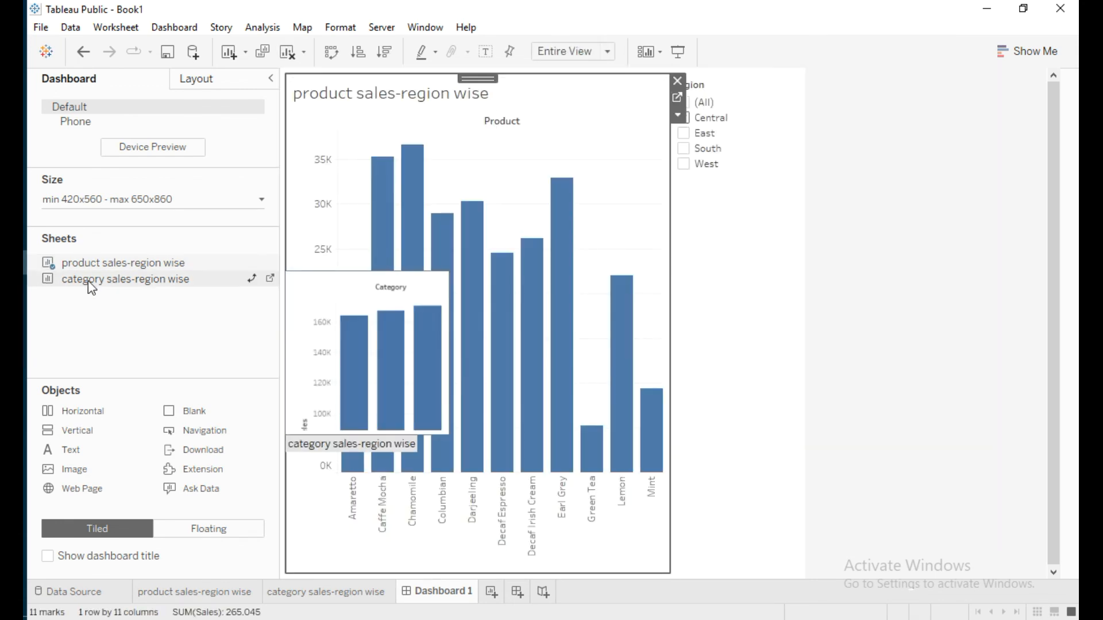
pyautogui.click(89, 282)
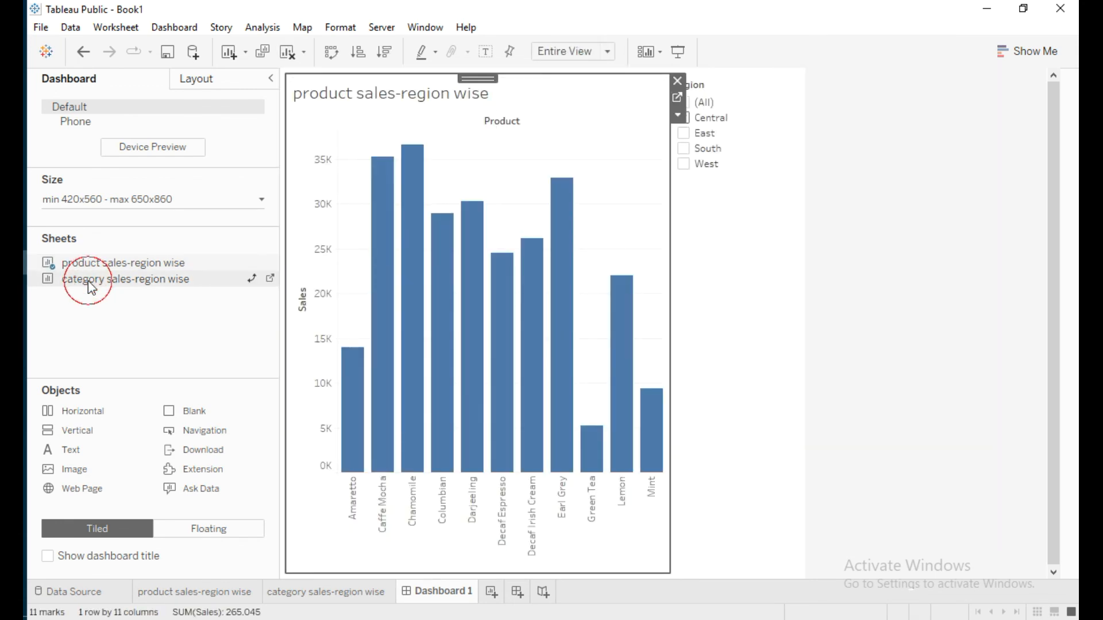
pyautogui.moveTo(97, 287)
pyautogui.mouseDown()
pyautogui.moveTo(119, 283)
pyautogui.moveTo(103, 286)
pyautogui.mouseUp()
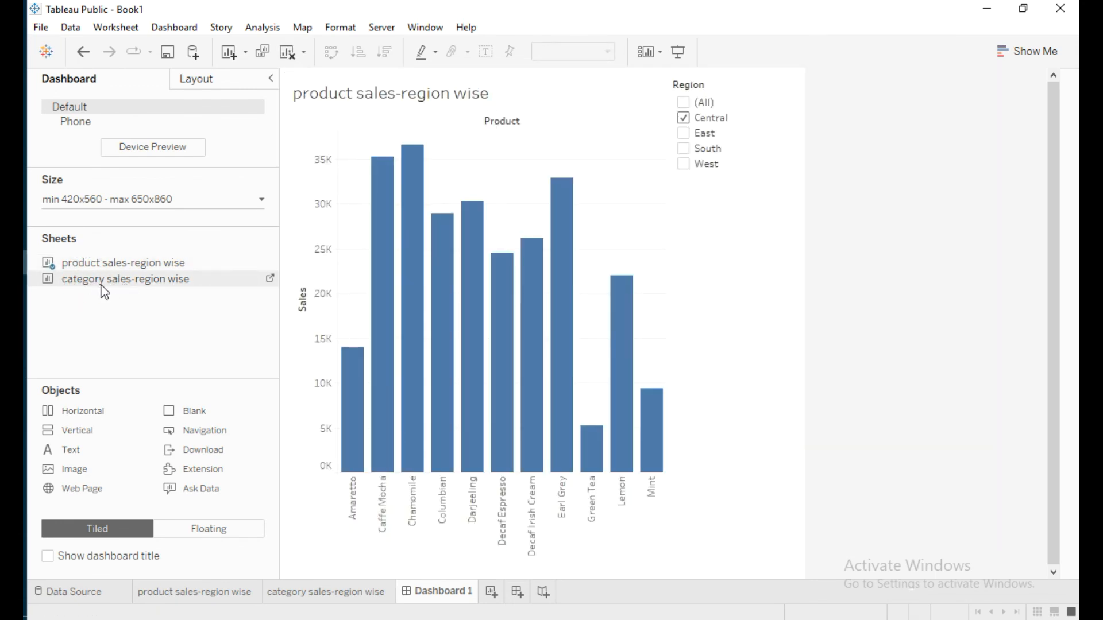
pyautogui.hotkey('ctrl', 'z')
pyautogui.moveTo(112, 265); pyautogui.dragTo(460, 143)
pyautogui.moveTo(104, 285)
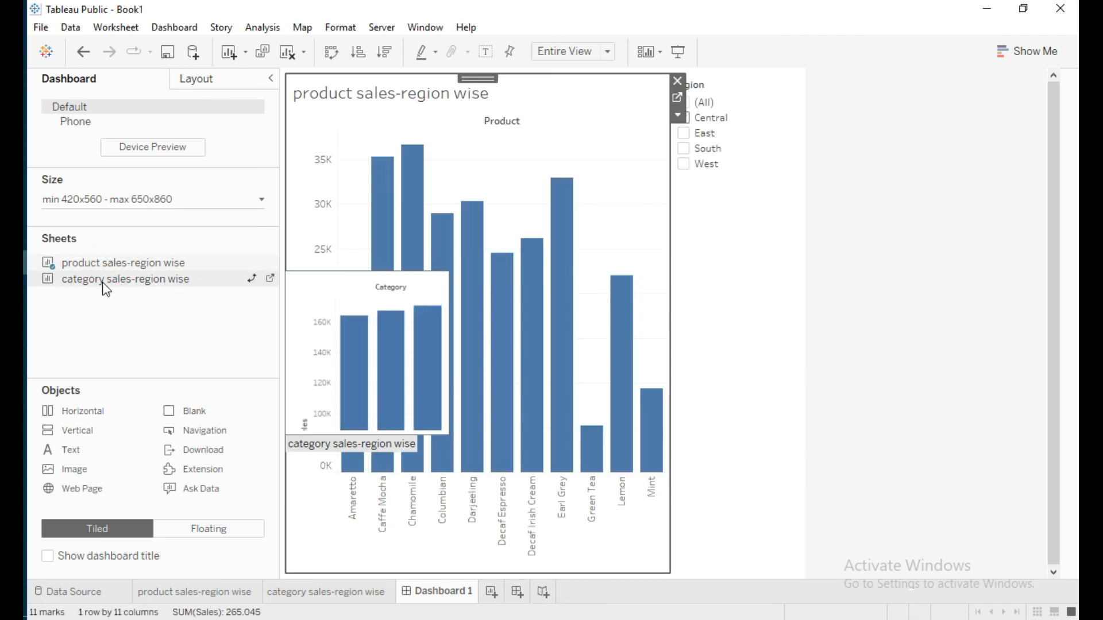
pyautogui.moveTo(103, 284); pyautogui.dragTo(484, 544)
# - Switch the dashboard's Region filter from Central to East, then extend it with South and West until all regions are included
pyautogui.click(684, 118)
pyautogui.click(684, 136)
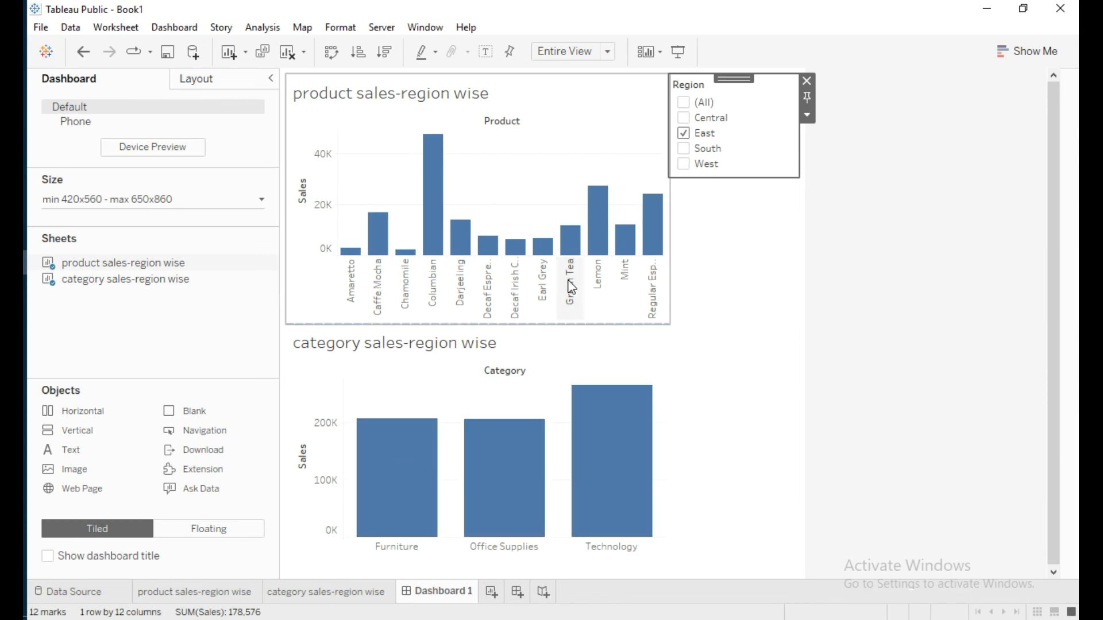
pyautogui.click(686, 150)
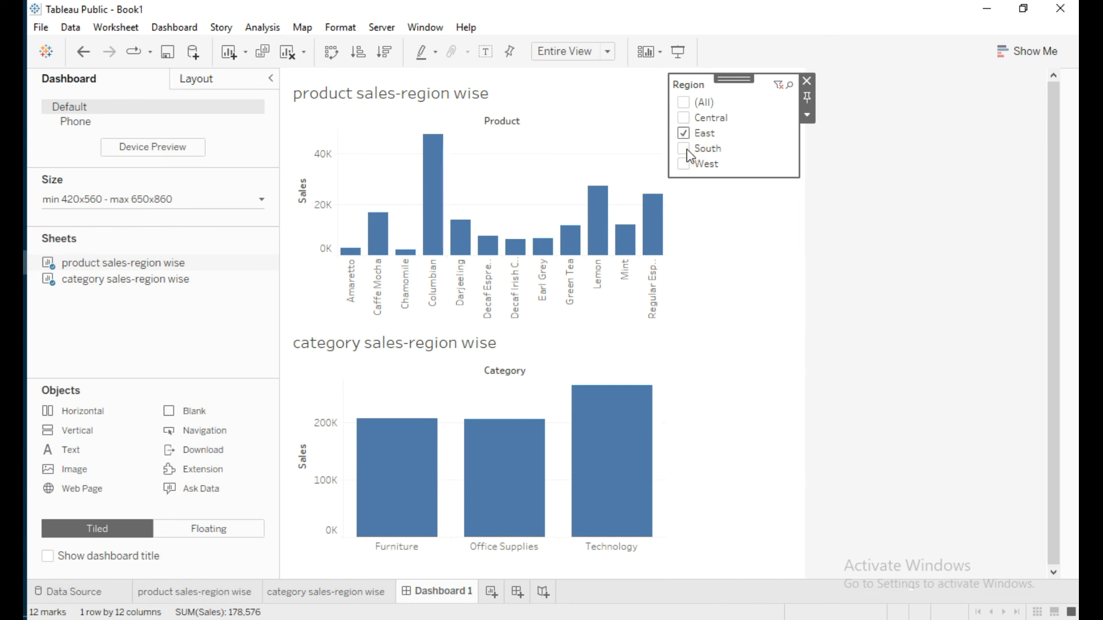
pyautogui.click(689, 164)
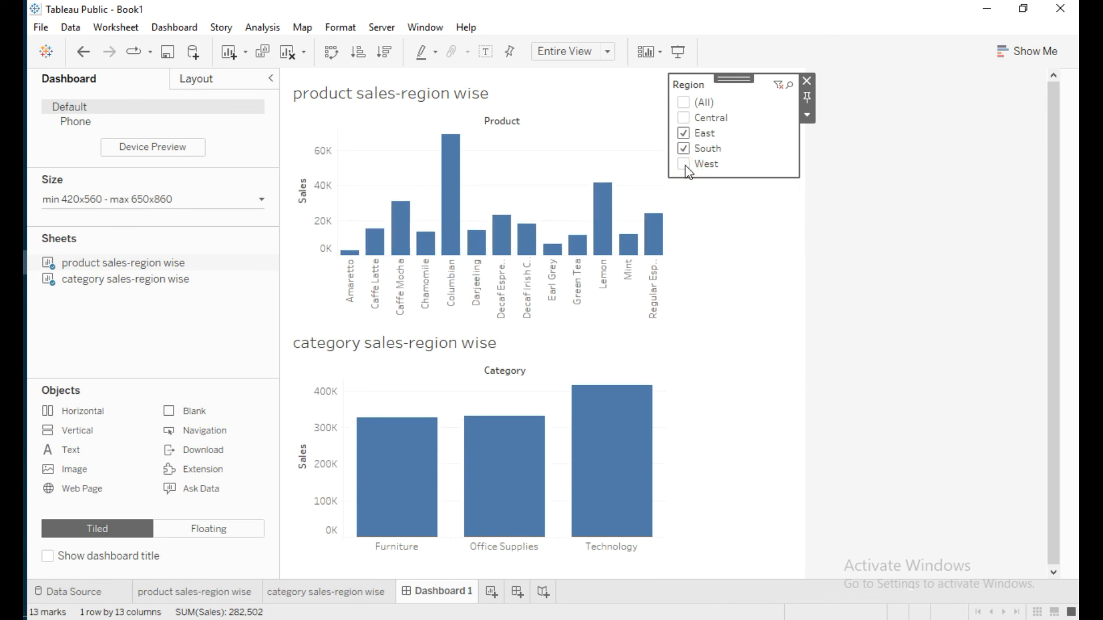
pyautogui.click(687, 102)
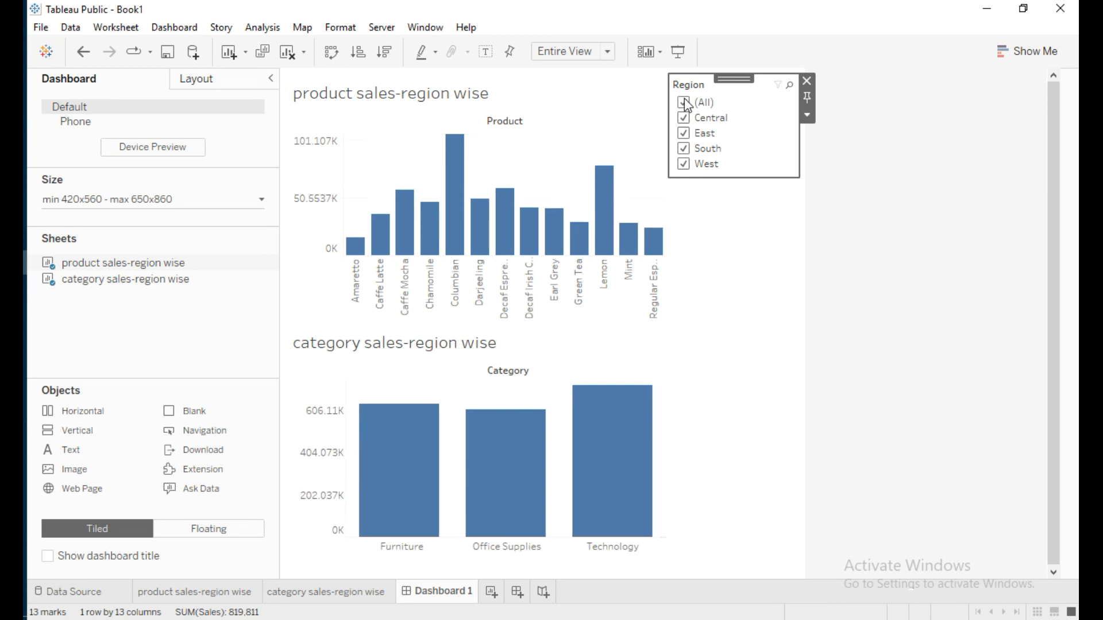
# - Exclude Central and East from the dashboard's Region filter, try it without South, and keep South and West selected
pyautogui.click(684, 119)
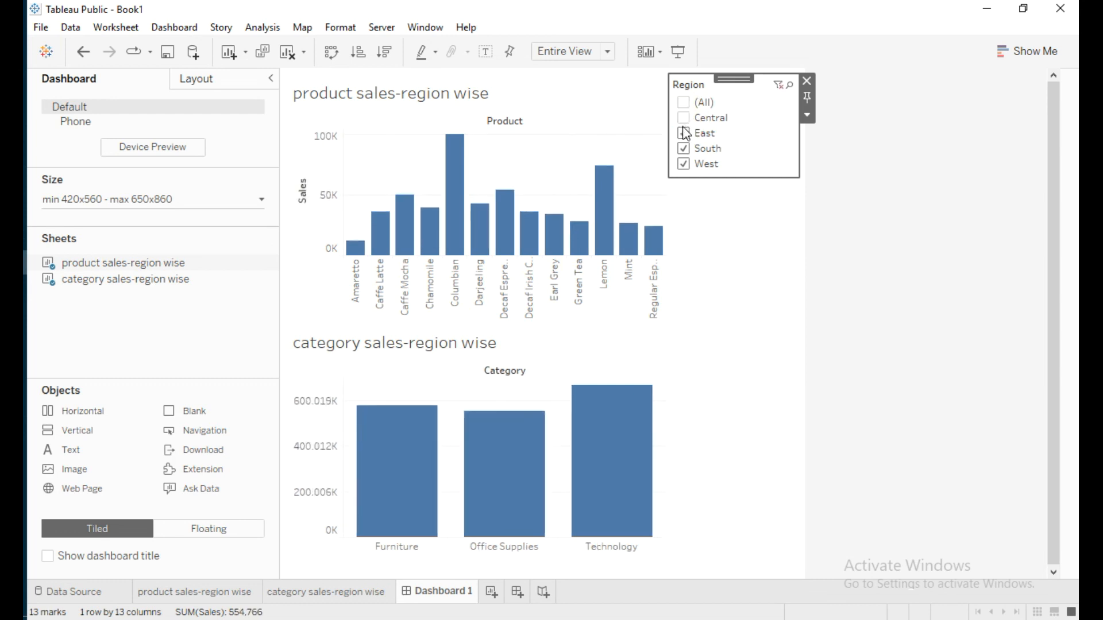
pyautogui.click(684, 134)
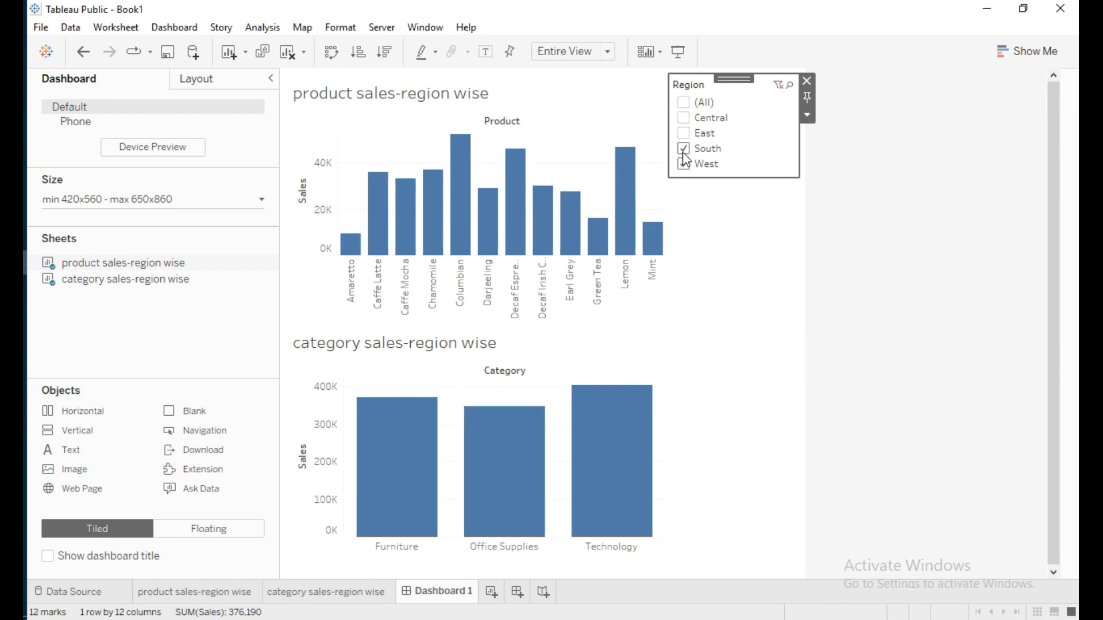
pyautogui.click(683, 151)
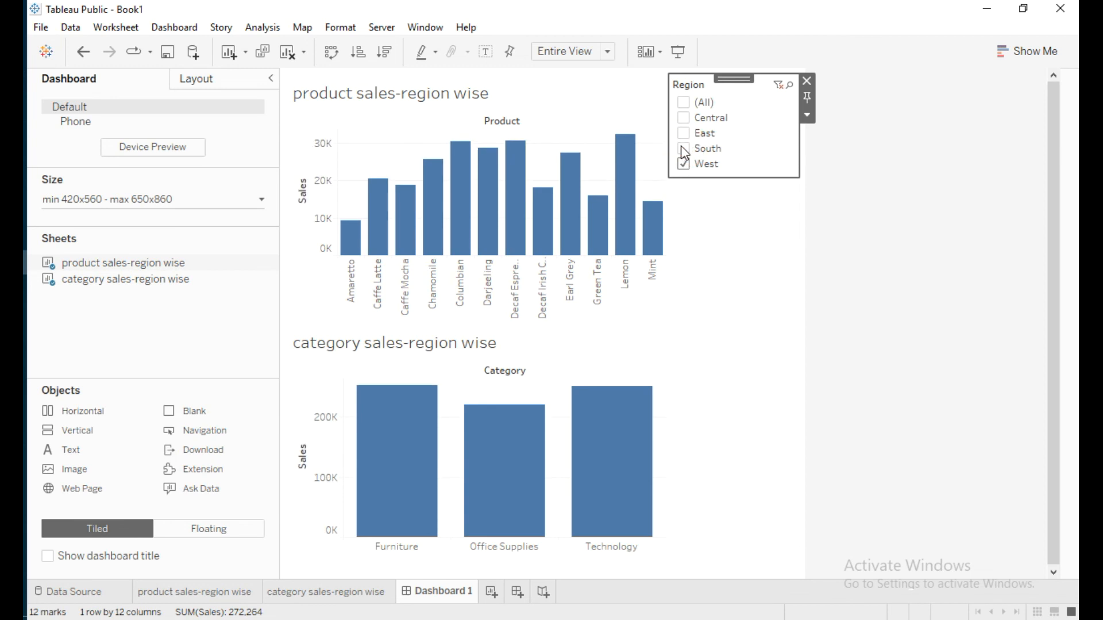
pyautogui.click(683, 149)
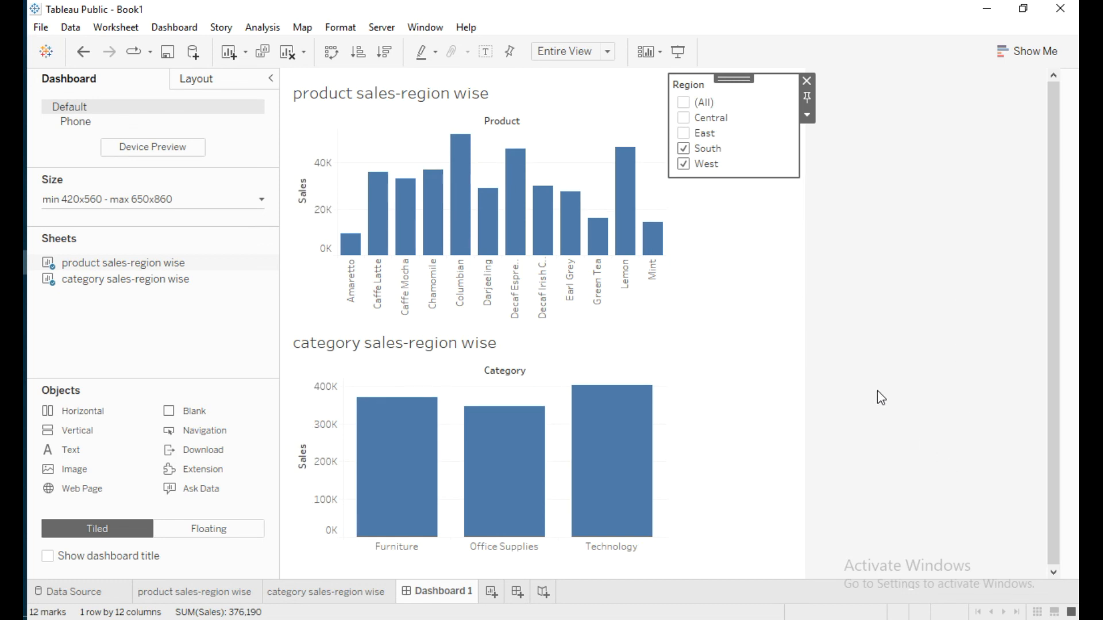